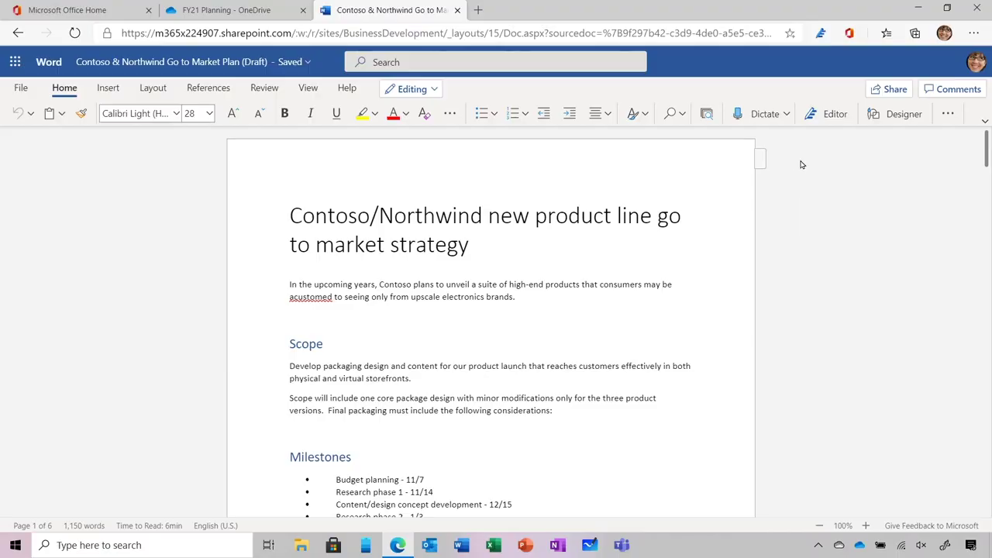
# Step: Open the Editor pane to review the Go to Market Plan document's writing
pyautogui.click(819, 116)
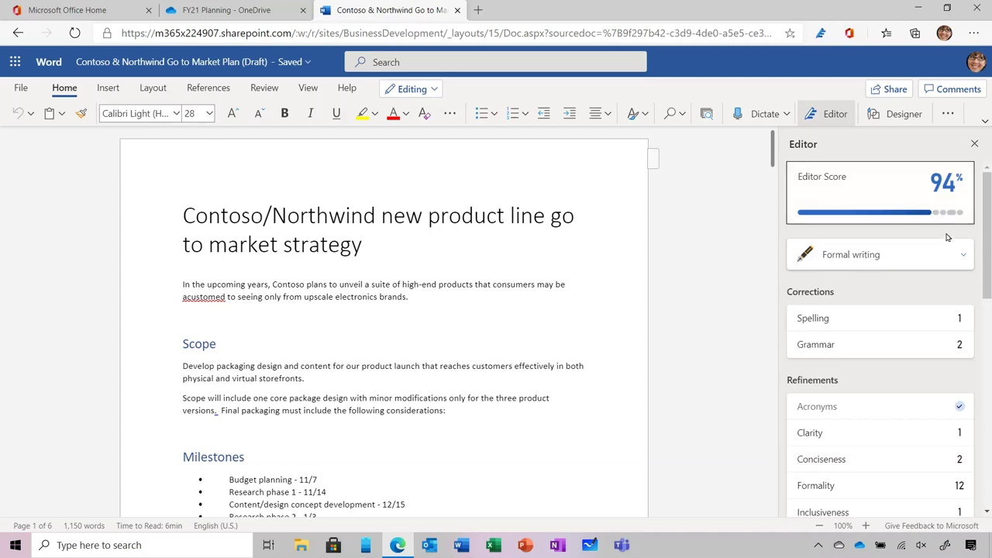
pyautogui.click(947, 256)
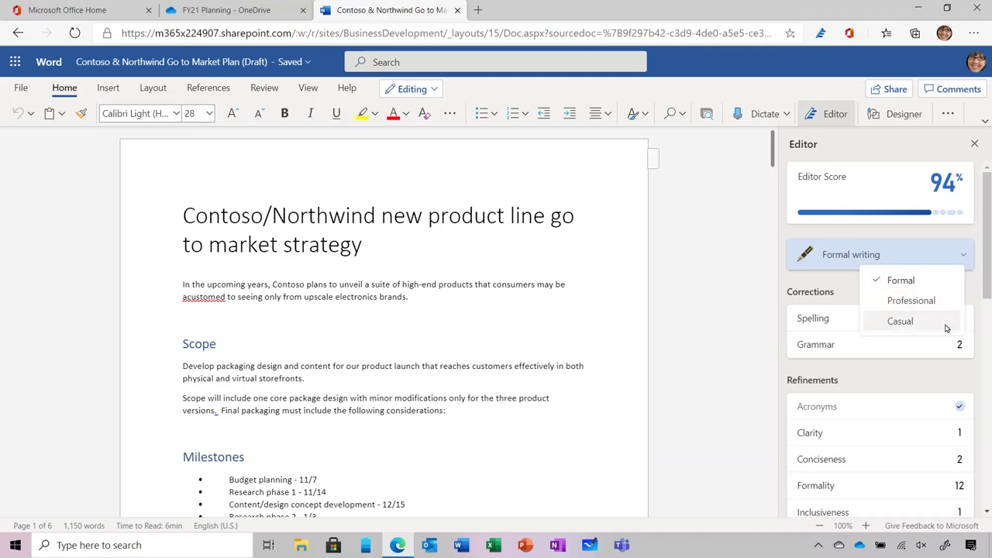
pyautogui.click(914, 283)
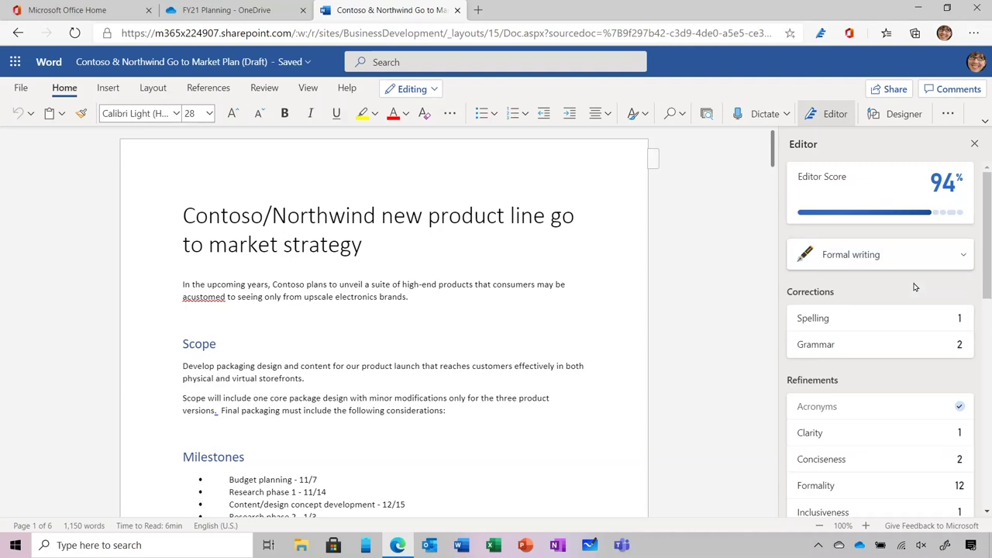
# Step: Correct 'acustomed' to 'accustomed' and remove the commas in 'demos, or' and 'choices, but'
pyautogui.click(918, 321)
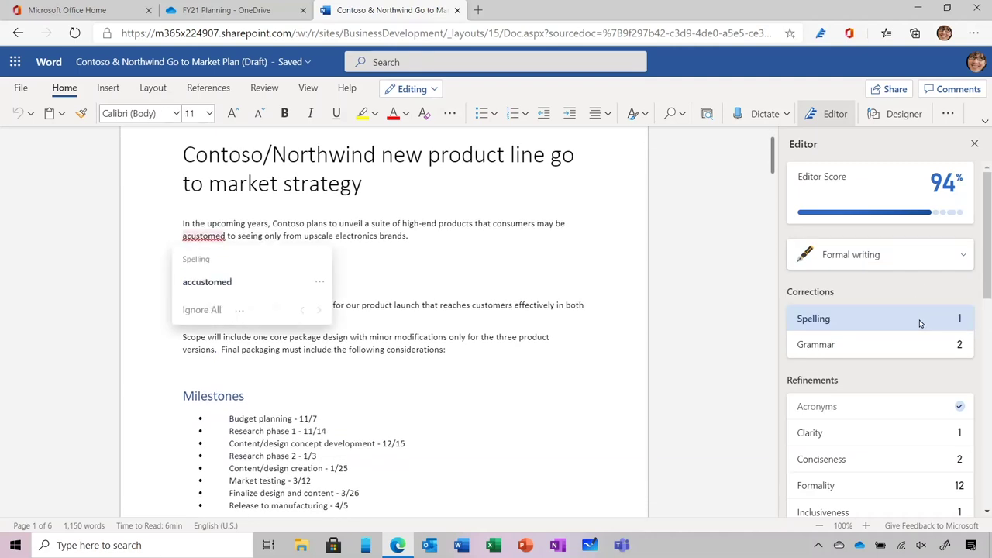
pyautogui.click(224, 281)
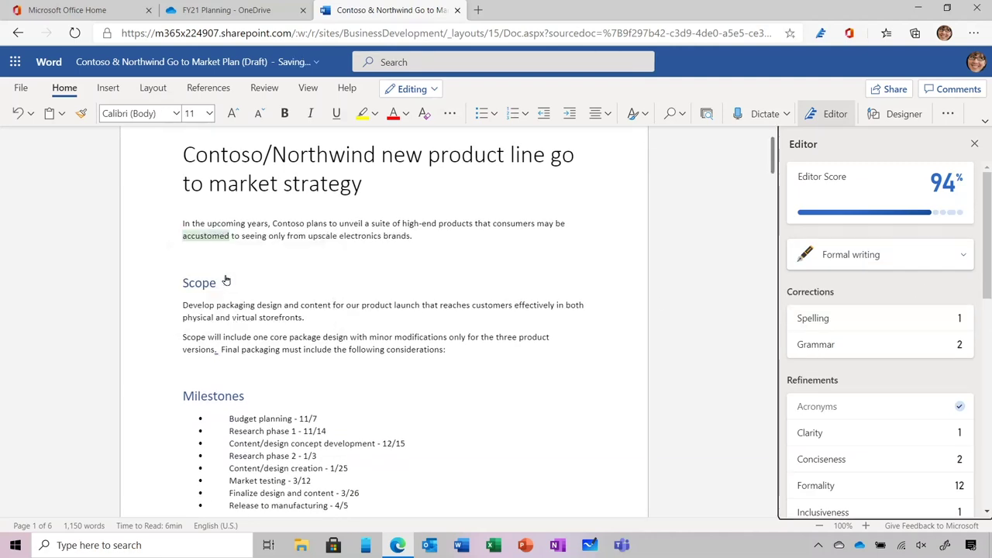
pyautogui.click(904, 349)
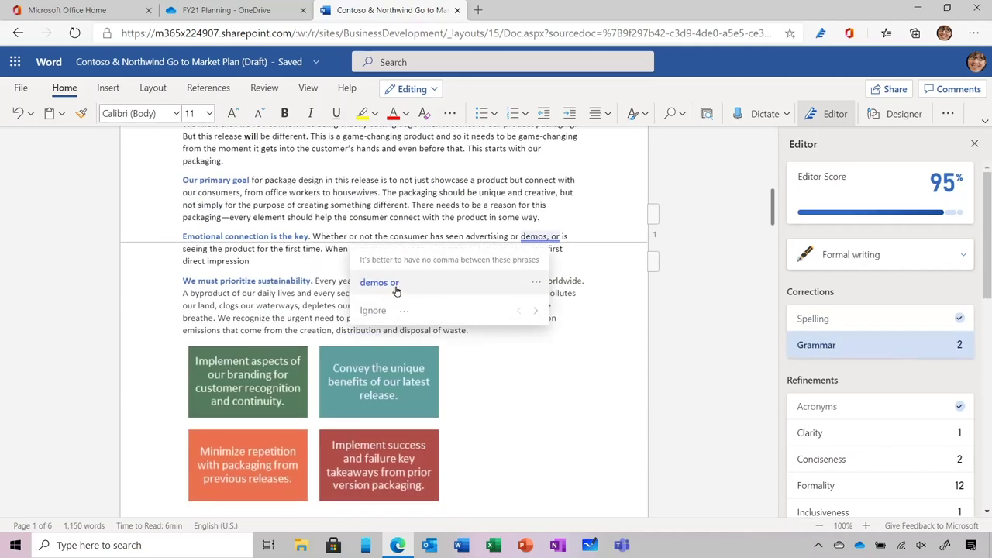
pyautogui.click(395, 289)
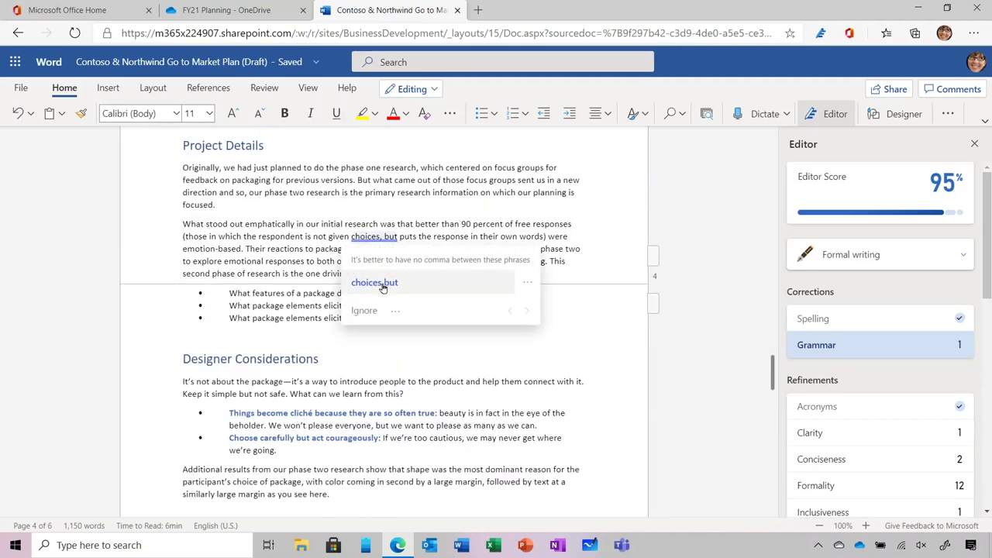
pyautogui.click(382, 284)
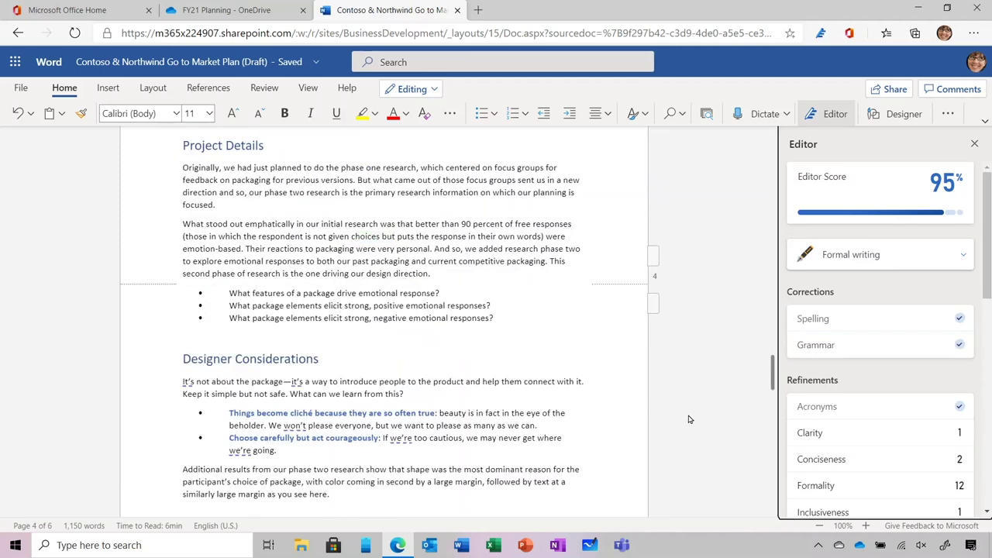
# Step: Replace 'a majority of' with 'most' and ignore the 'bordering on minimalistic' suggestion
pyautogui.click(804, 463)
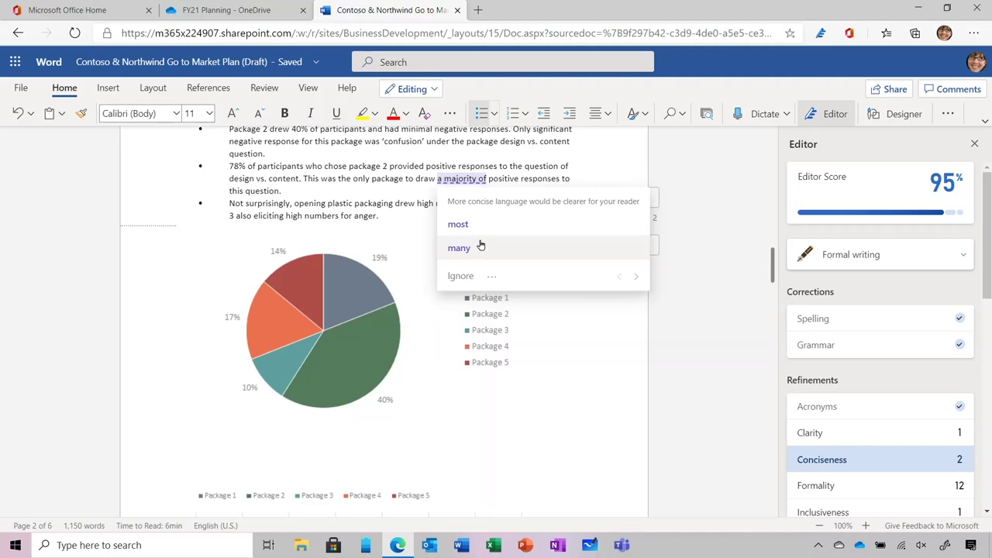
pyautogui.click(474, 222)
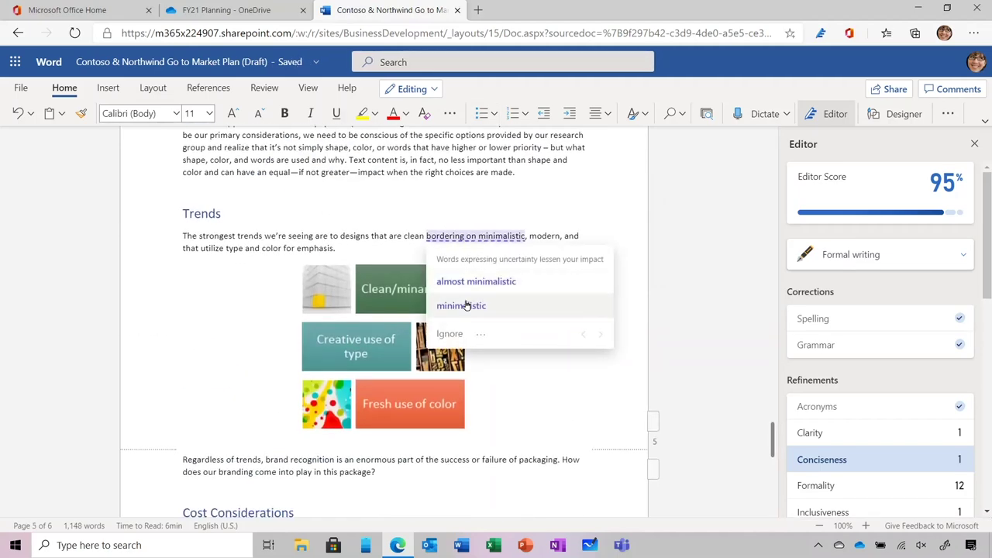
pyautogui.click(450, 339)
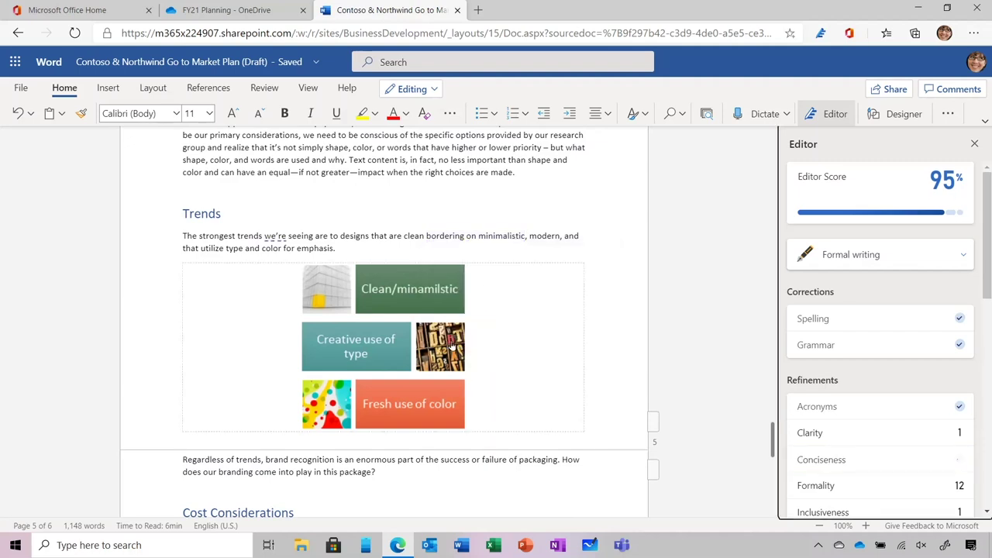
pyautogui.scroll(-5, 848, 490)
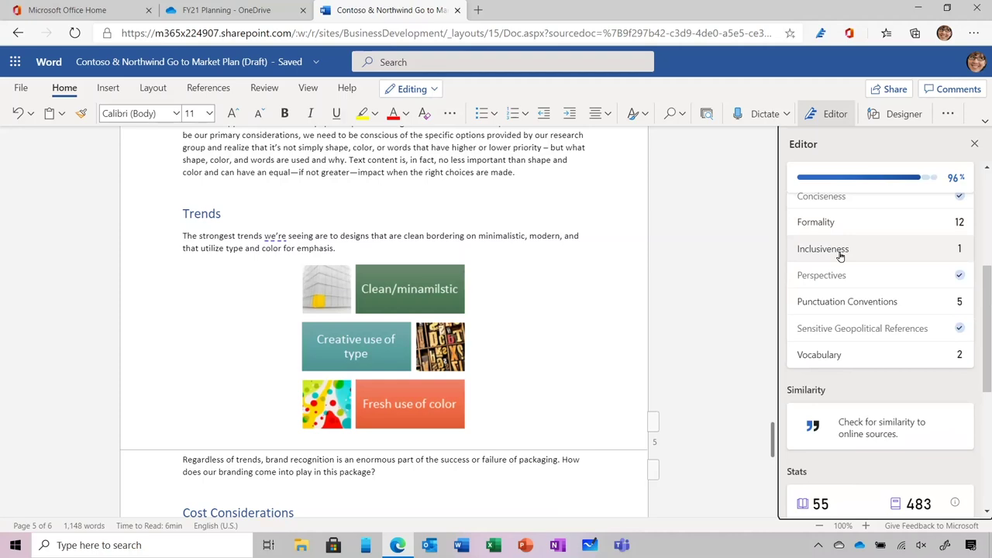
# Step: Change 'housewives' to 'homemakers', then run the online similarity check, which reports 7% matching
pyautogui.click(840, 252)
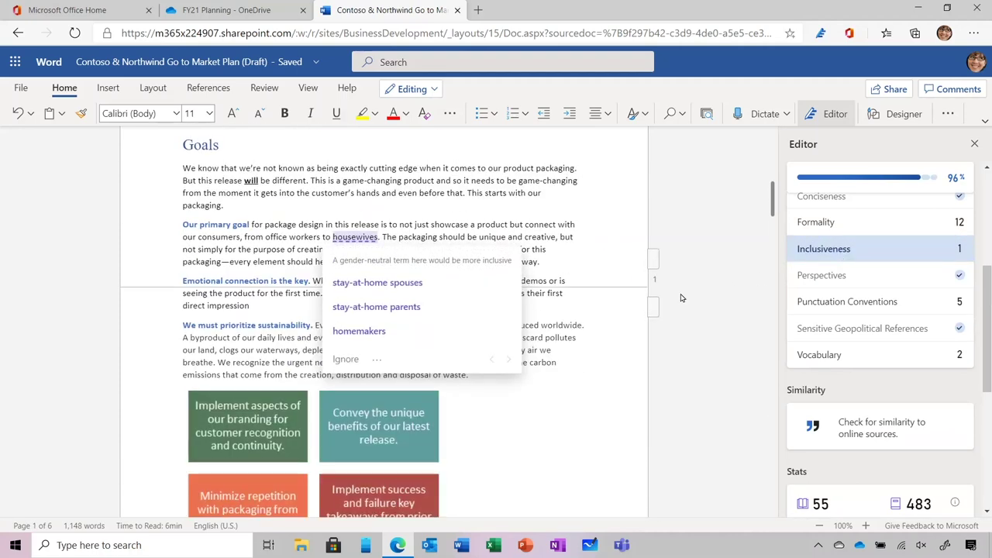
pyautogui.click(413, 332)
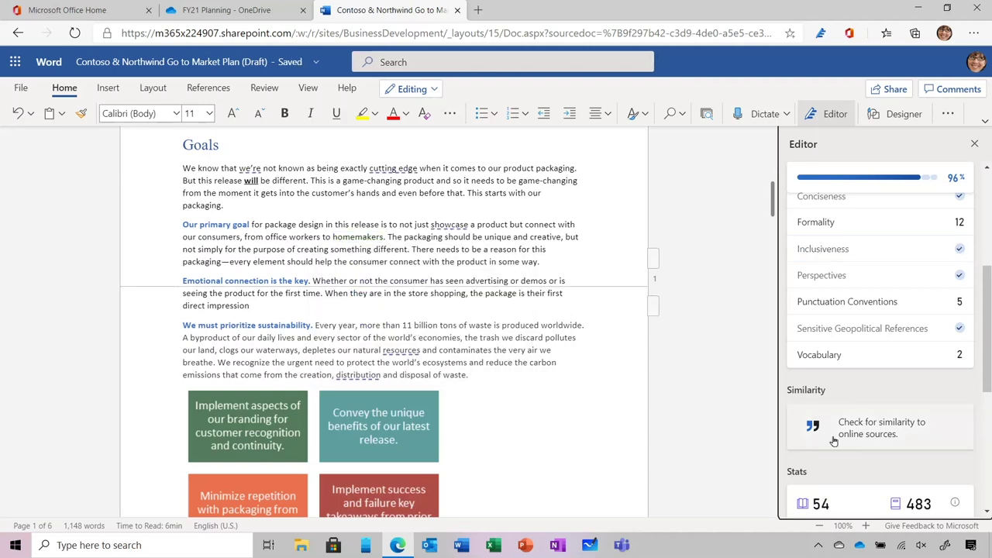
pyautogui.scroll(-3, 841, 437)
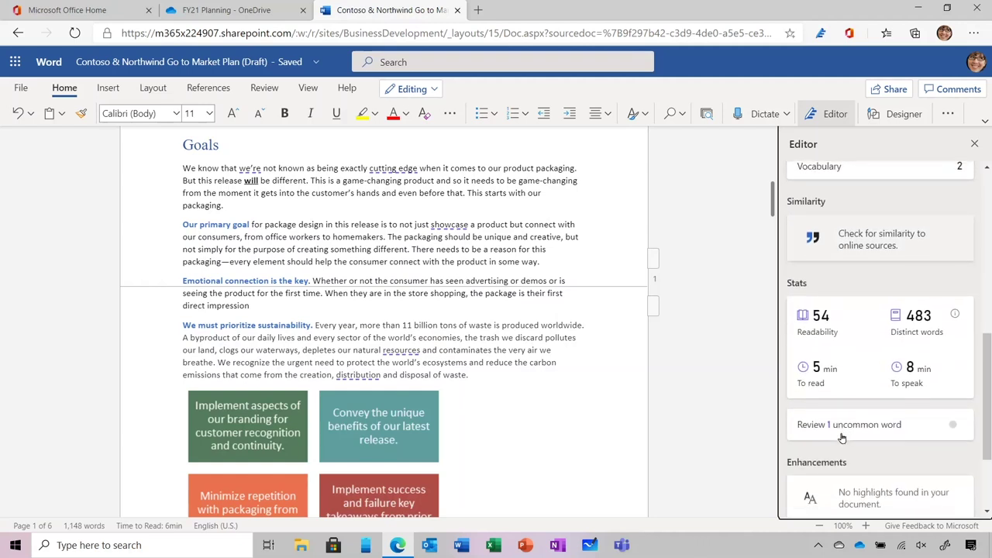
pyautogui.click(875, 243)
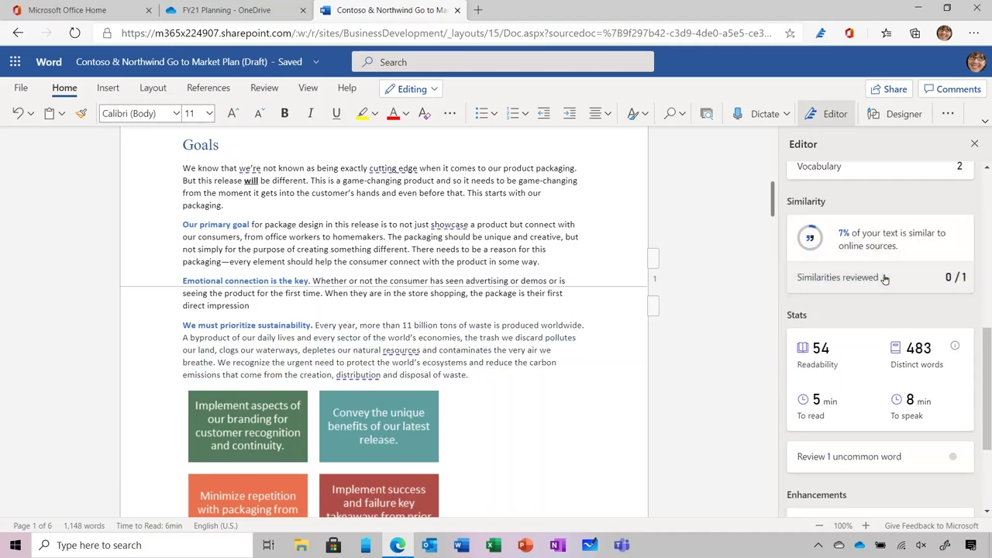
# Step: Cite the matching online source with an in-text citation after the sustainability paragraph
pyautogui.click(884, 279)
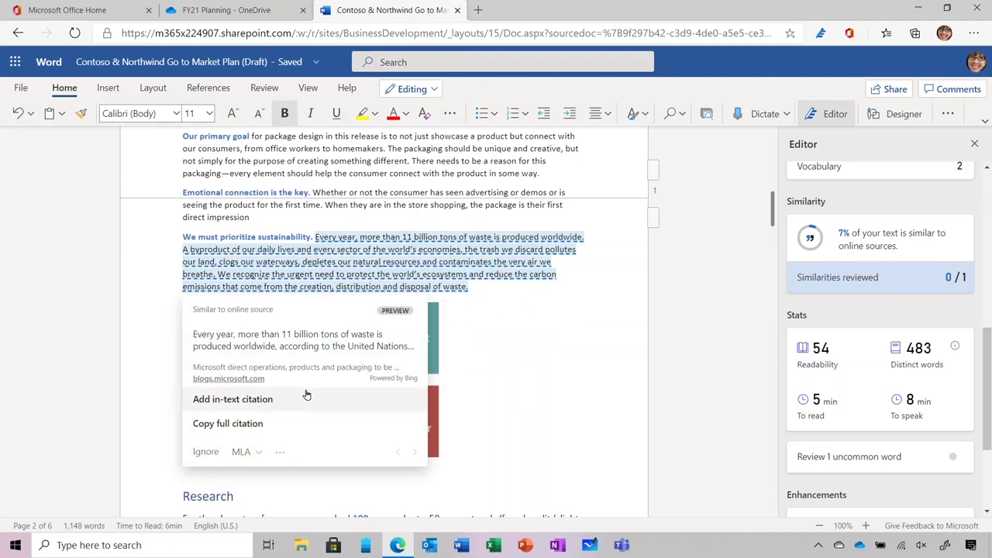
pyautogui.click(275, 410)
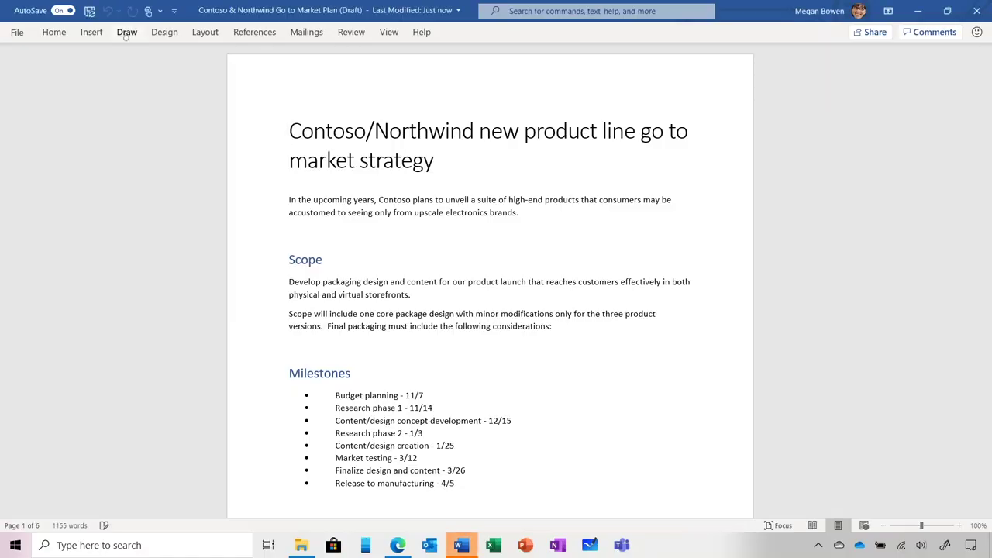
# Step: Select the blue pen on the Draw tab and show Ink Gesture Help
pyautogui.click(127, 32)
pyautogui.click(282, 61)
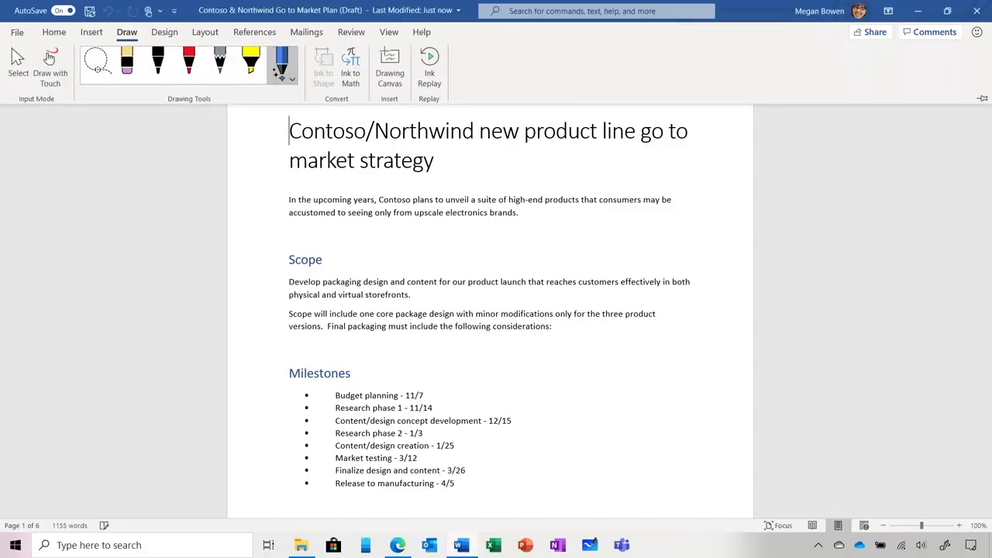
pyautogui.click(281, 62)
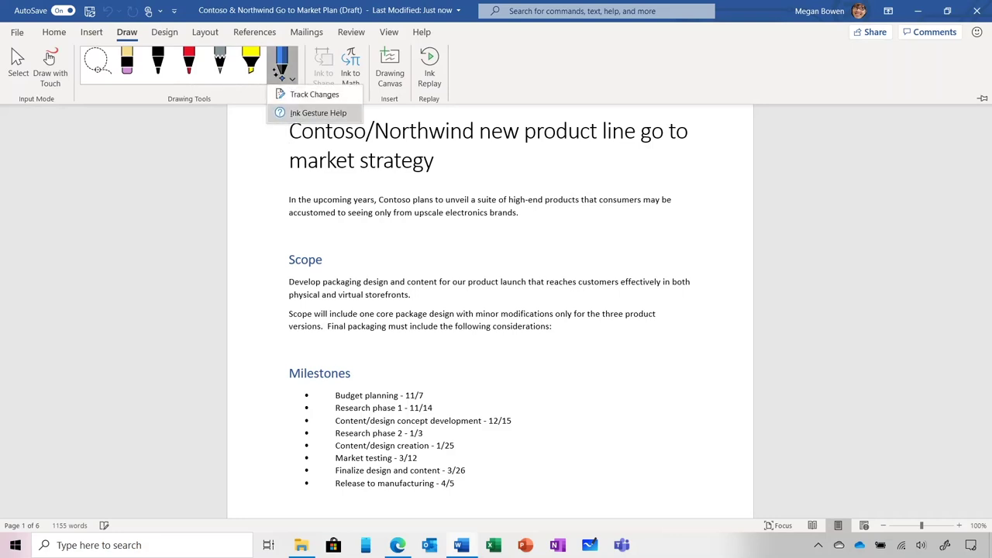
pyautogui.click(304, 111)
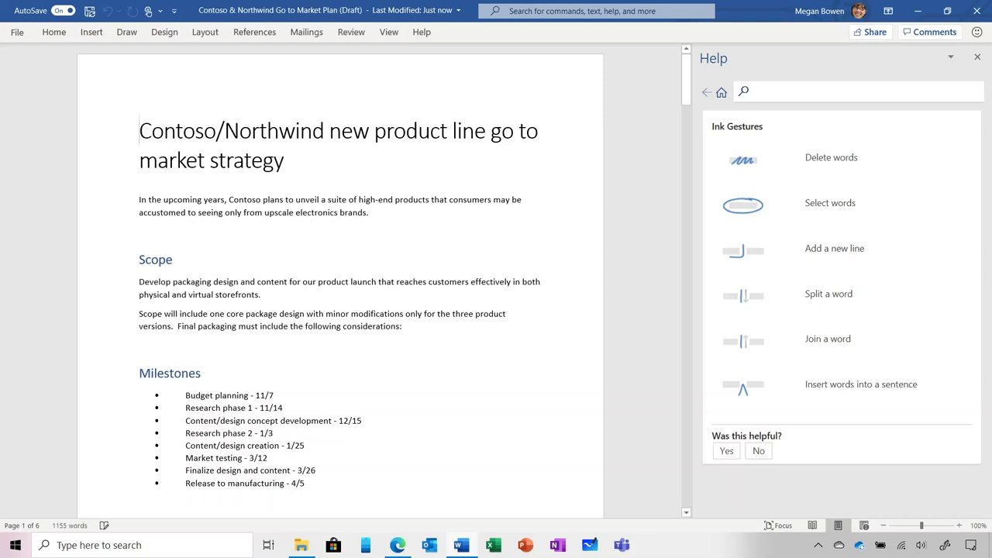
# Step: Scratch out the first Scope sentence and ink 'innovative' before 'core package design'
pyautogui.moveTo(135, 302)
pyautogui.mouseDown()
pyautogui.moveTo(185, 276)
pyautogui.moveTo(555, 287)
pyautogui.mouseUp()
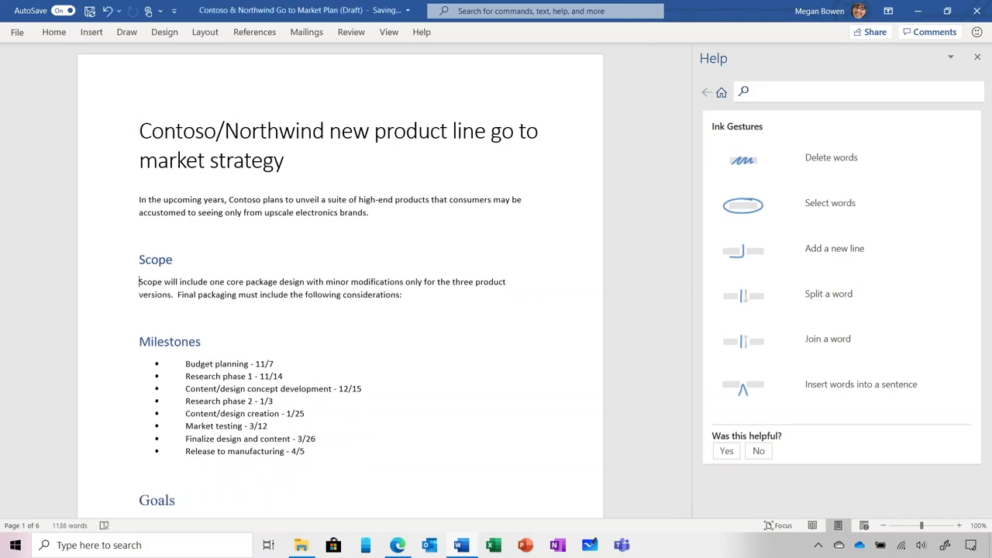
pyautogui.moveTo(216, 297)
pyautogui.mouseDown()
pyautogui.moveTo(231, 300)
pyautogui.moveTo(262, 268)
pyautogui.moveTo(296, 270)
pyautogui.mouseUp()
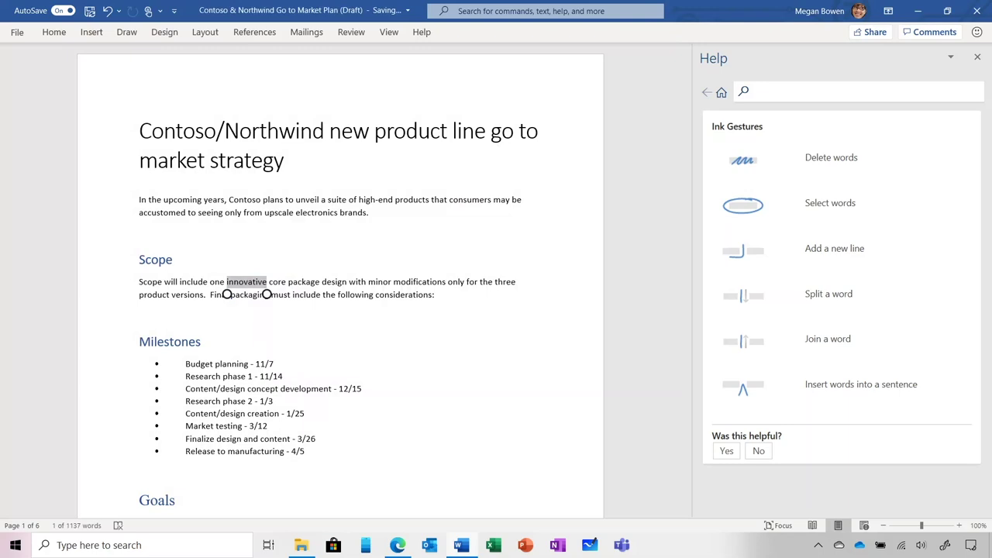
pyautogui.moveTo(290, 314)
pyautogui.mouseDown()
pyautogui.moveTo(488, 309)
pyautogui.moveTo(338, 264)
pyautogui.moveTo(97, 302)
pyautogui.moveTo(332, 317)
pyautogui.mouseUp()
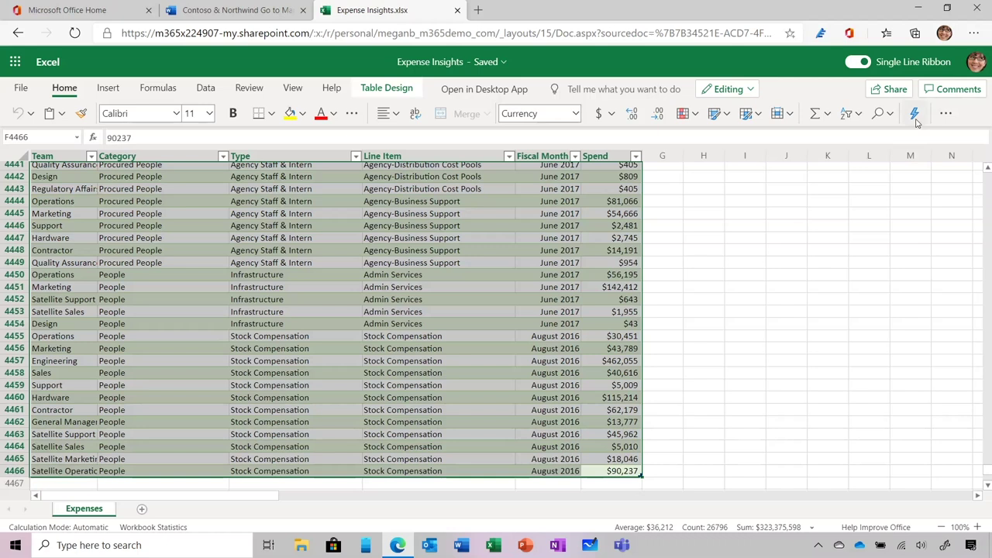
# Step: Show Ideas for the expense data, including Payroll's higher Spend and People's majority share
pyautogui.click(915, 116)
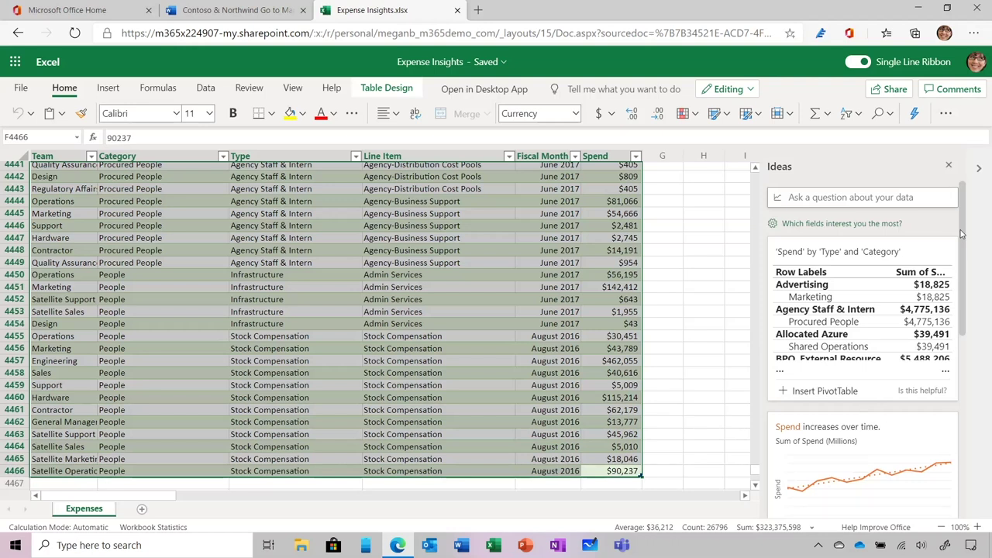
pyautogui.moveTo(961, 234); pyautogui.dragTo(956, 419)
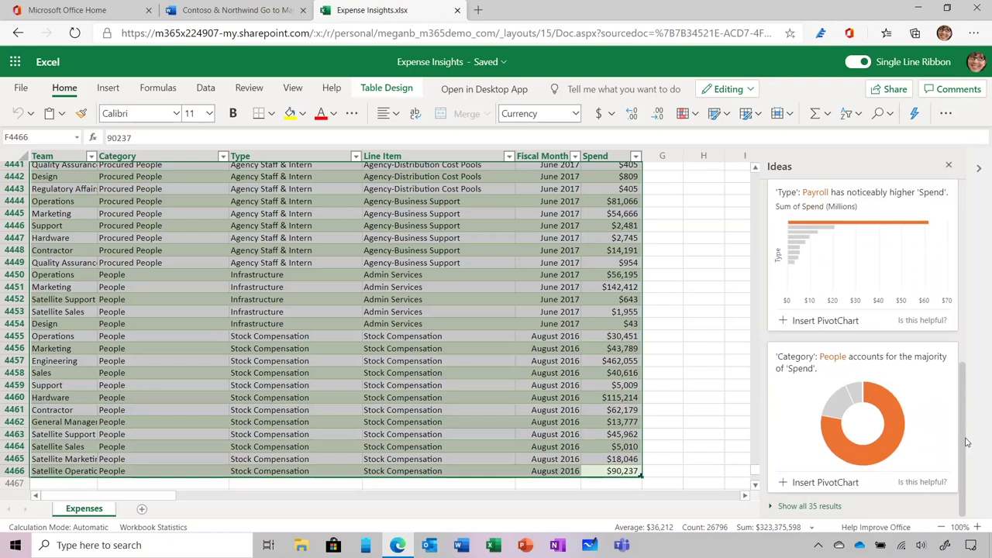
pyautogui.scroll(1, 965, 442)
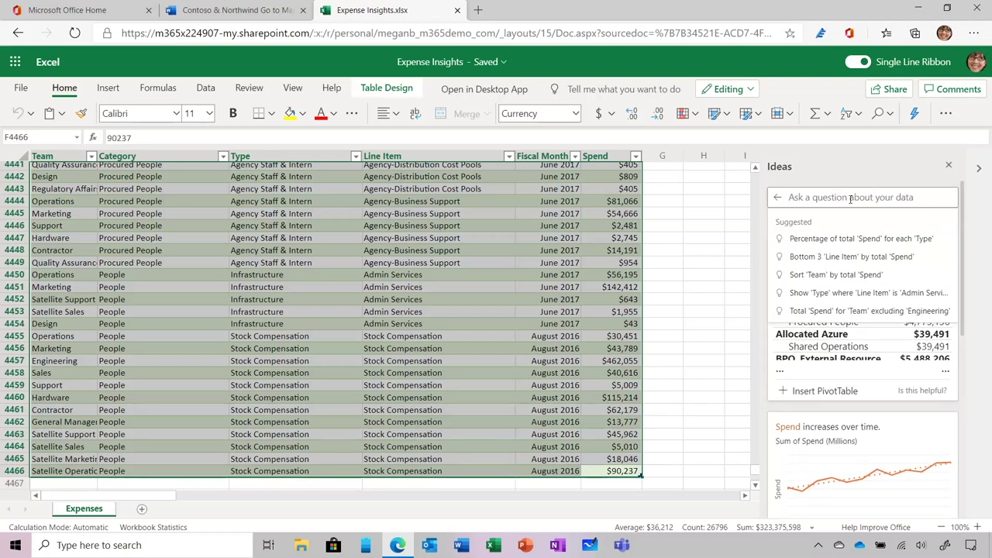
# Step: Ask Ideas how many categories and types exist, which category spends most, and spend by category
pyautogui.write('How man')
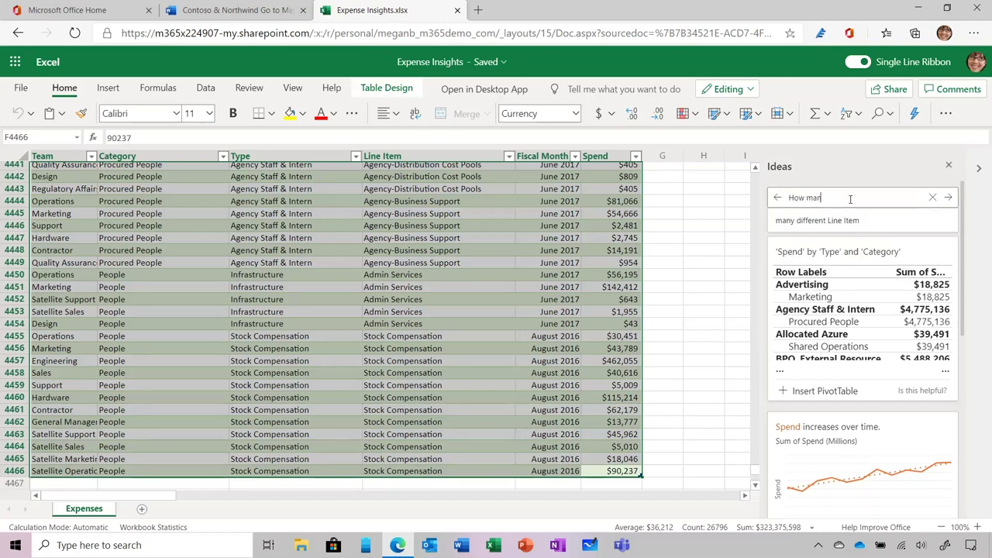
pyautogui.write('y categories and')
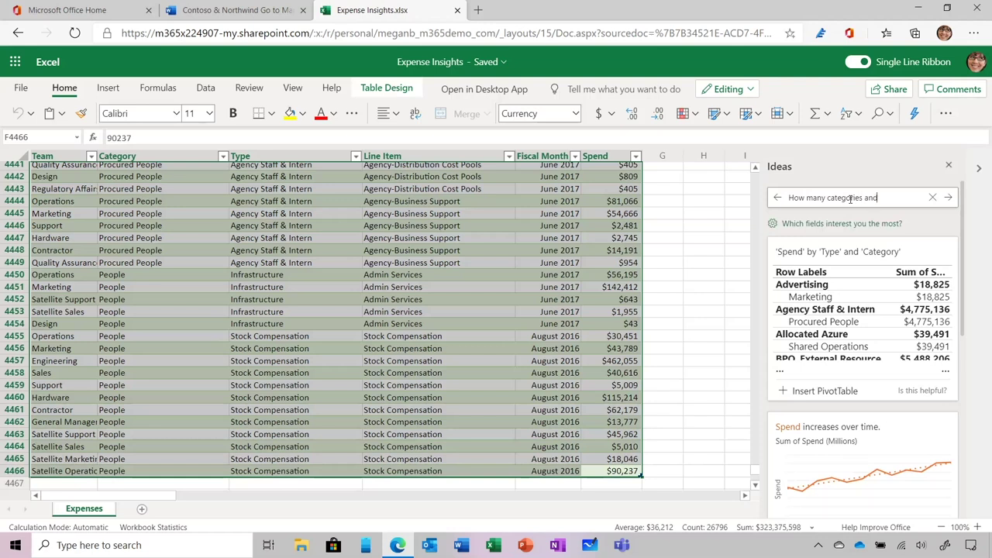
pyautogui.write(' types are there')
pyautogui.press('Return')
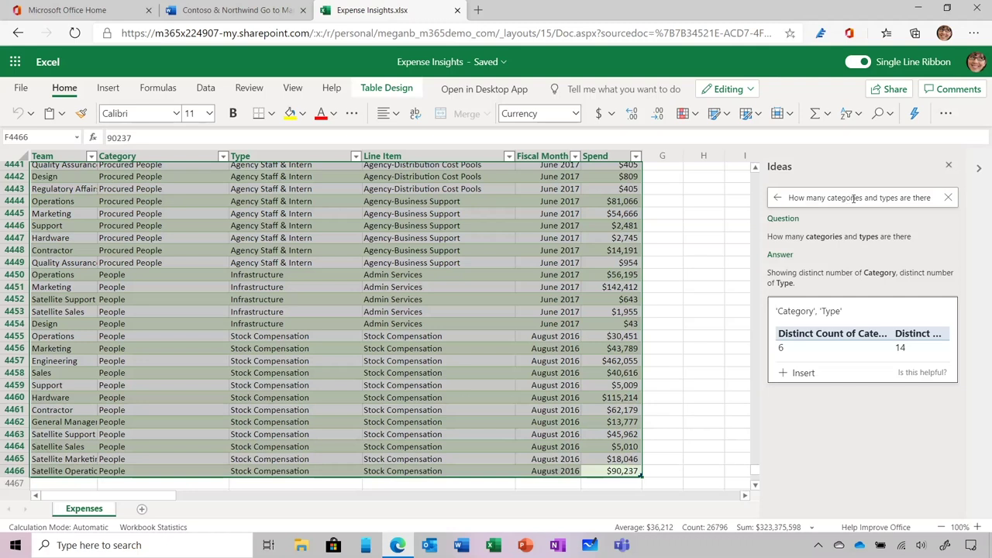
pyautogui.click(947, 197)
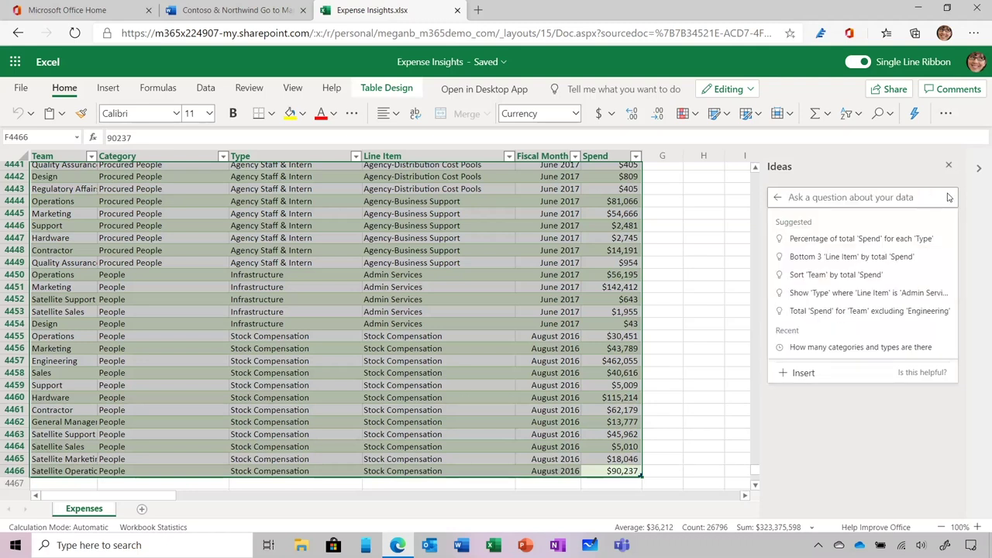
pyautogui.write('Which')
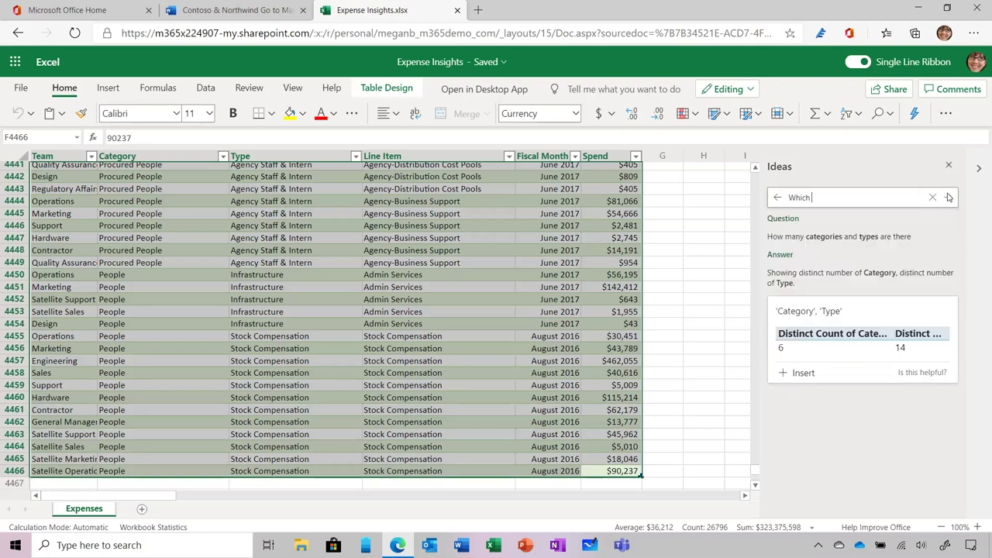
pyautogui.write(' category has the highes')
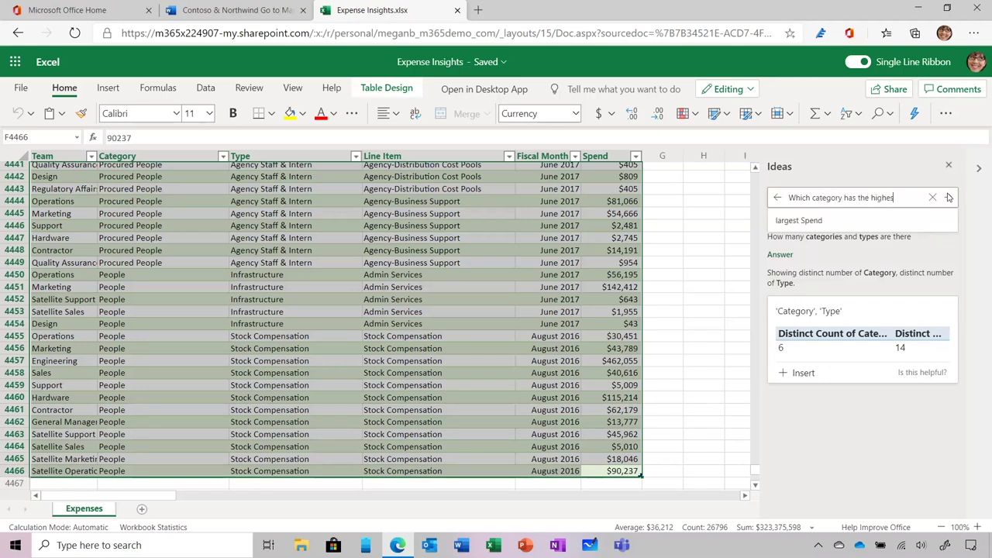
pyautogui.write('t spend')
pyautogui.press('Return')
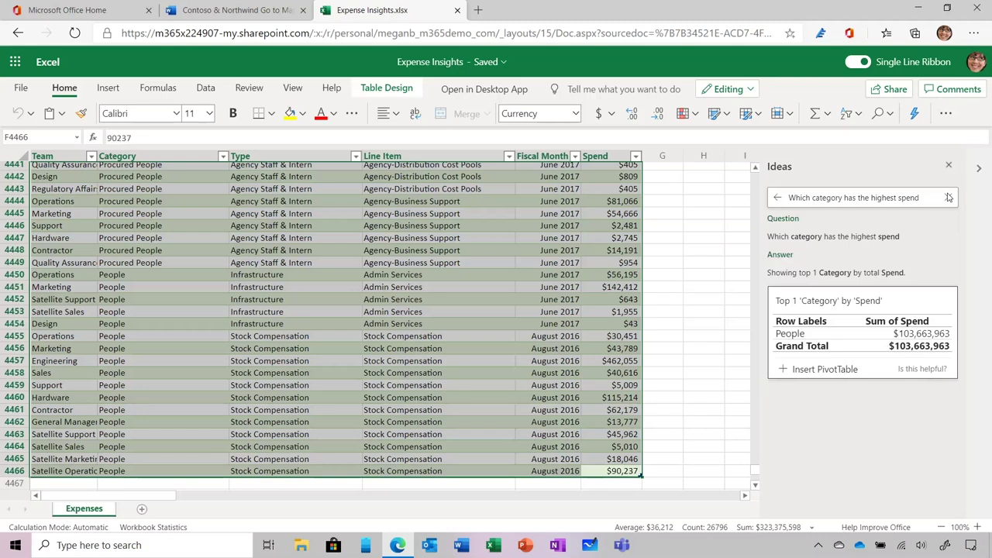
pyautogui.click(948, 198)
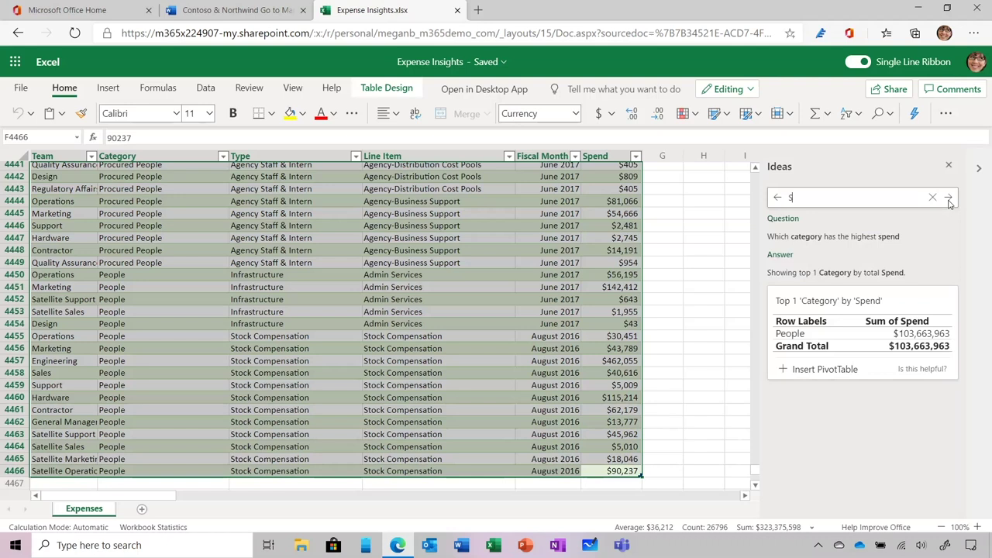
pyautogui.write('end by category')
pyautogui.click(948, 200)
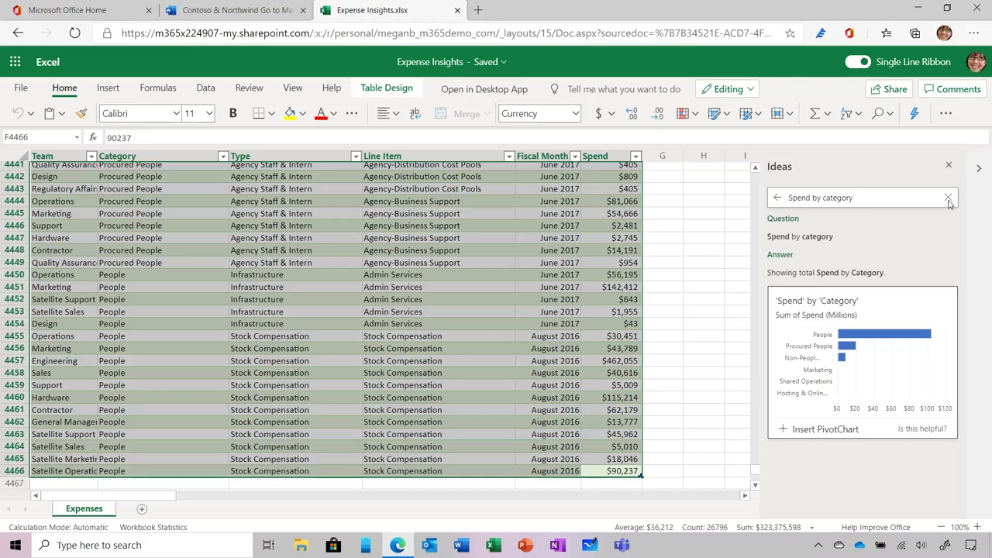
# Step: Ask for People spend percentage by team and 2016 spend by month, inserting the monthly table
pyautogui.click(947, 199)
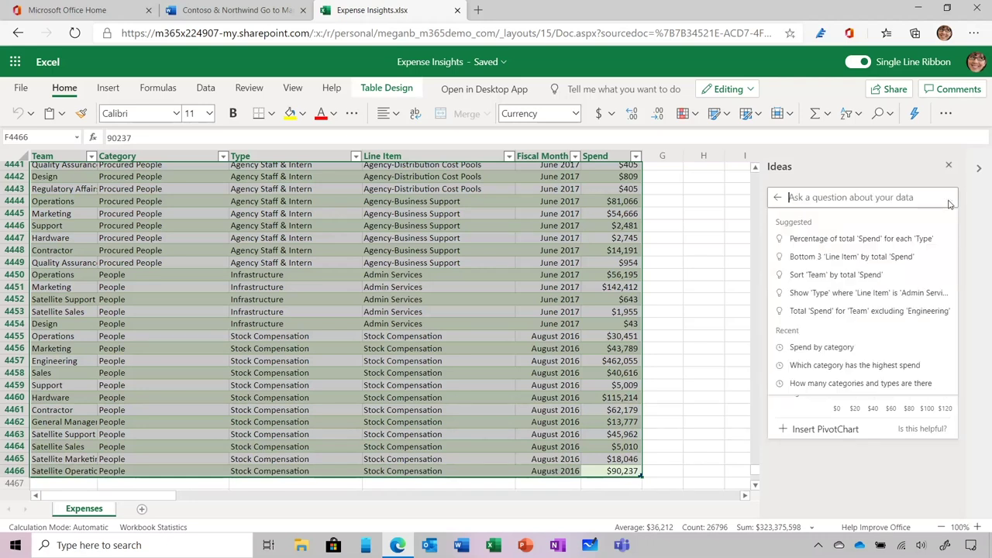
pyautogui.write('Percentage of spend')
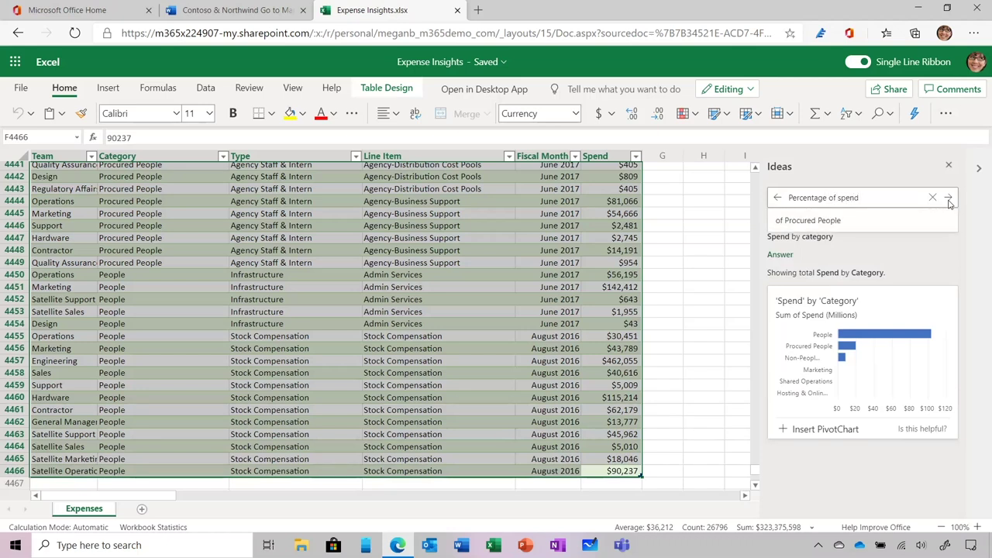
pyautogui.write('eam')
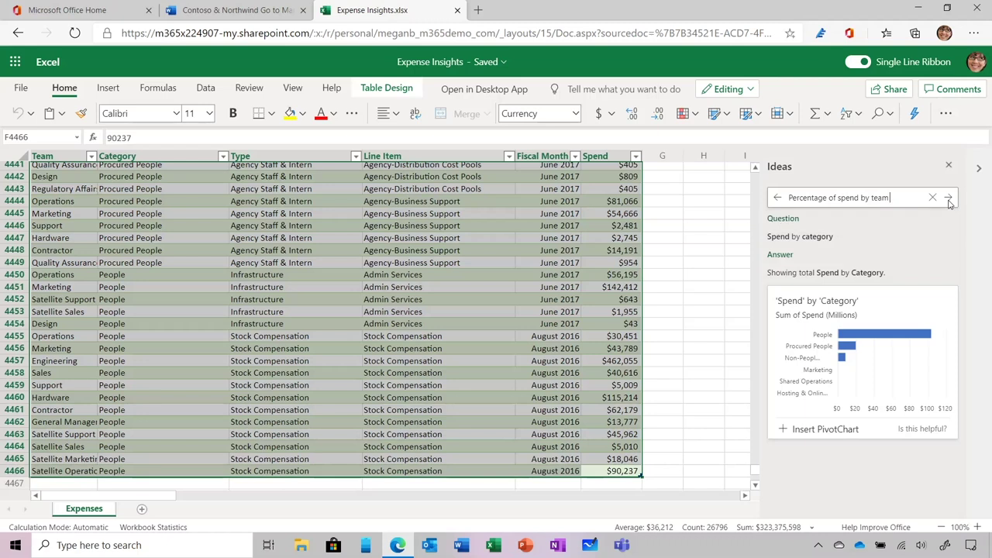
pyautogui.write(' for people as table')
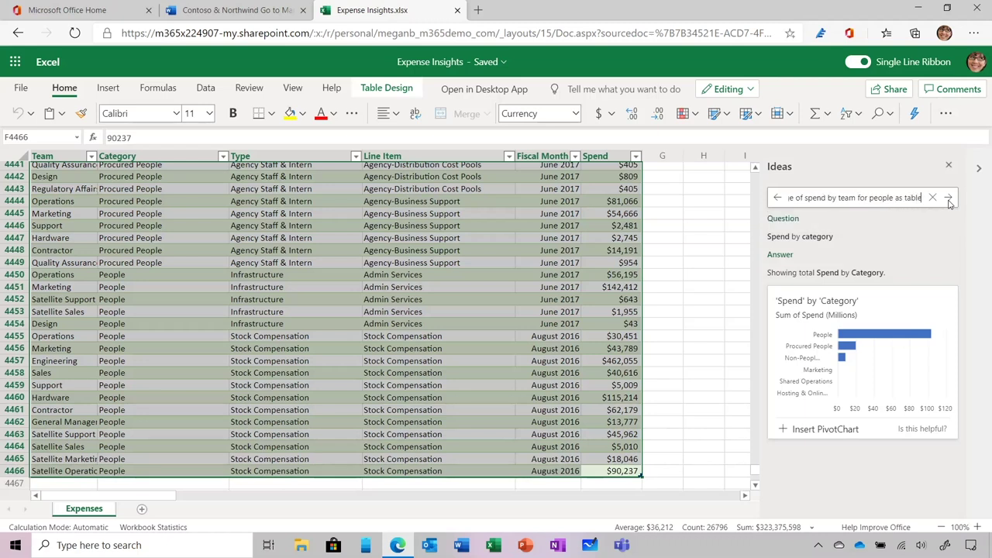
pyautogui.click(948, 199)
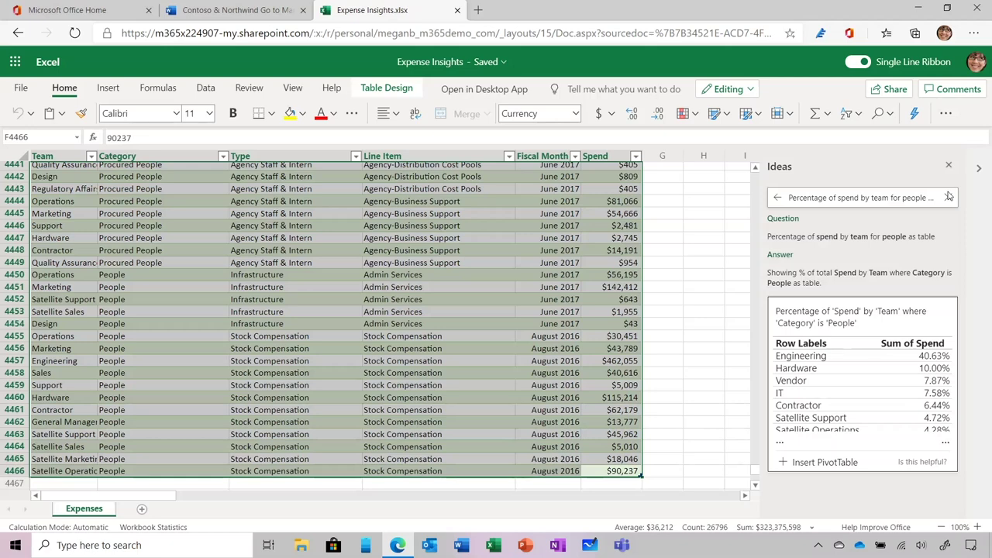
pyautogui.click(949, 198)
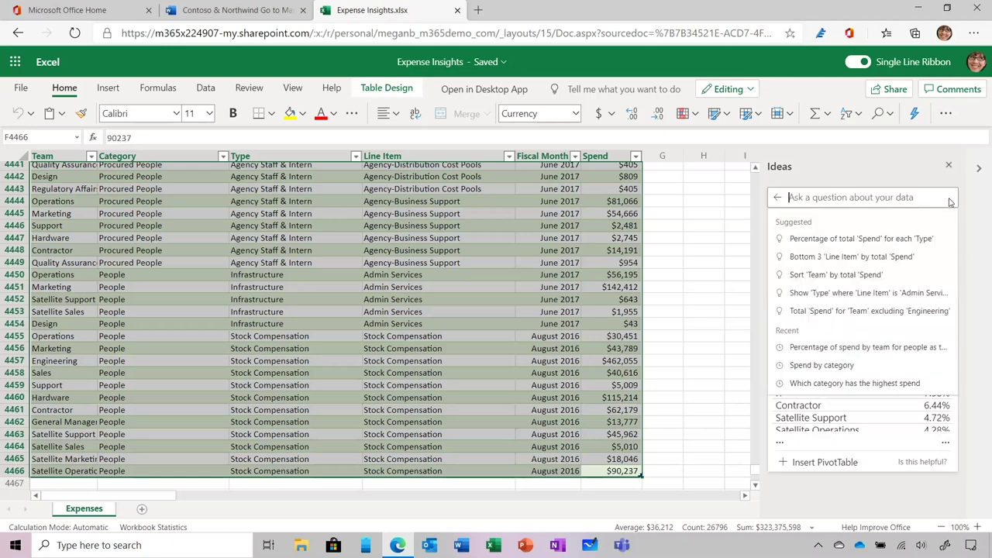
pyautogui.write('Spend b')
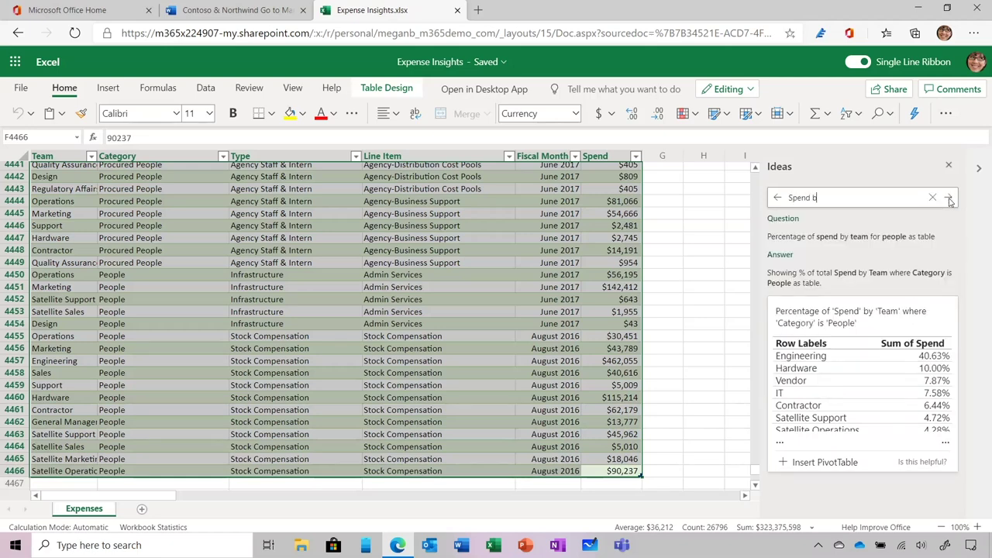
pyautogui.write('y month in 2016')
pyautogui.click(949, 198)
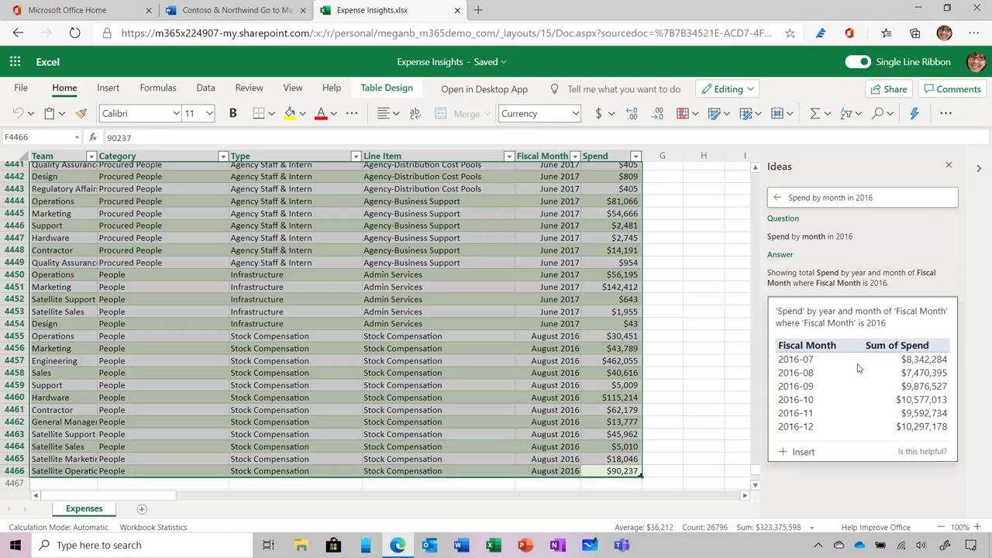
pyautogui.click(795, 463)
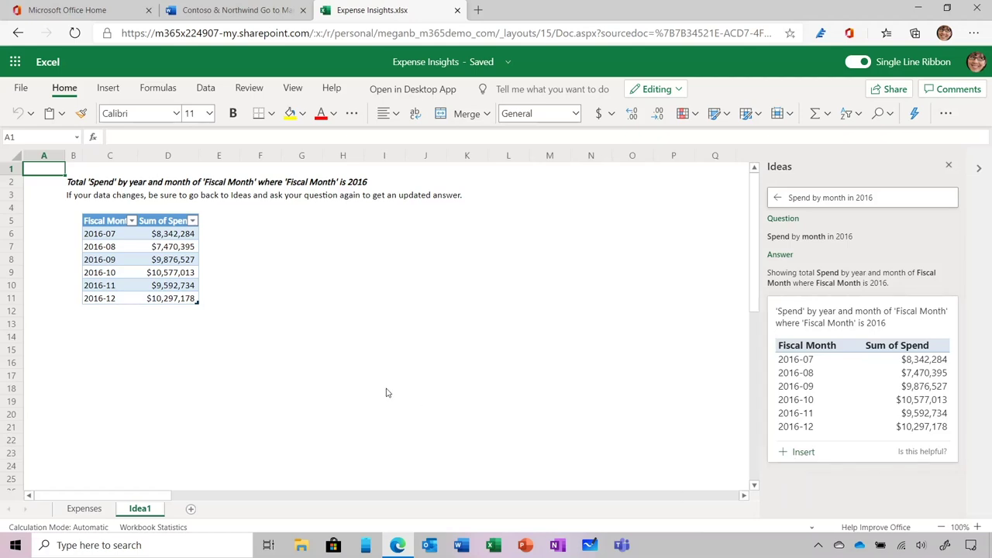
# Step: Insert the recommended Sum of Spend by Fiscal Month line chart for the 2016 summary table
pyautogui.click(99, 227)
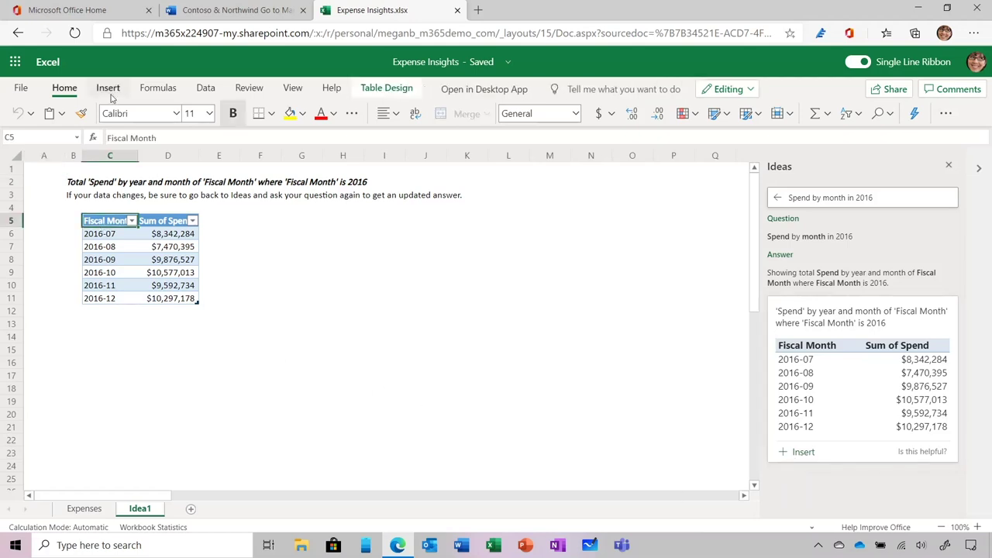
pyautogui.click(107, 88)
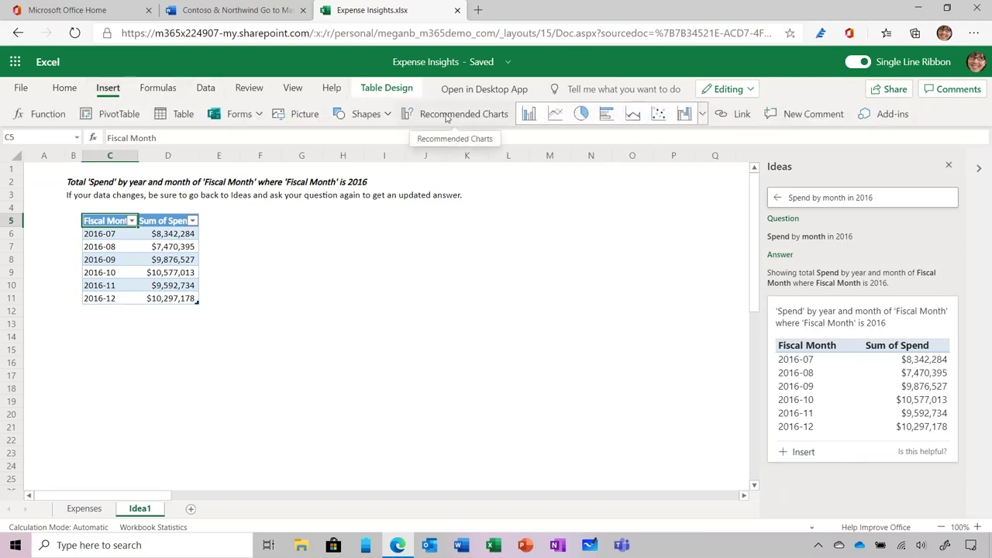
pyautogui.click(446, 116)
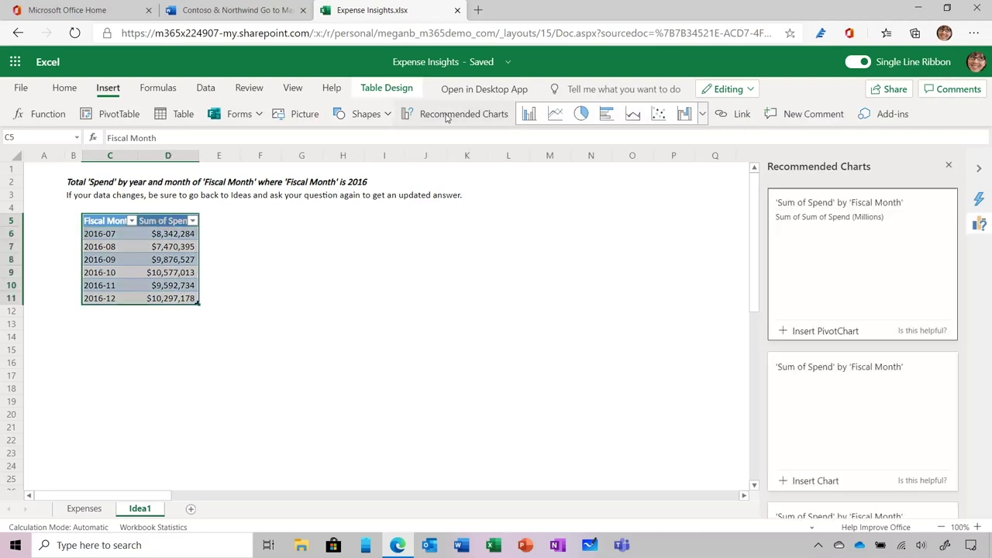
pyautogui.scroll(-2, 874, 364)
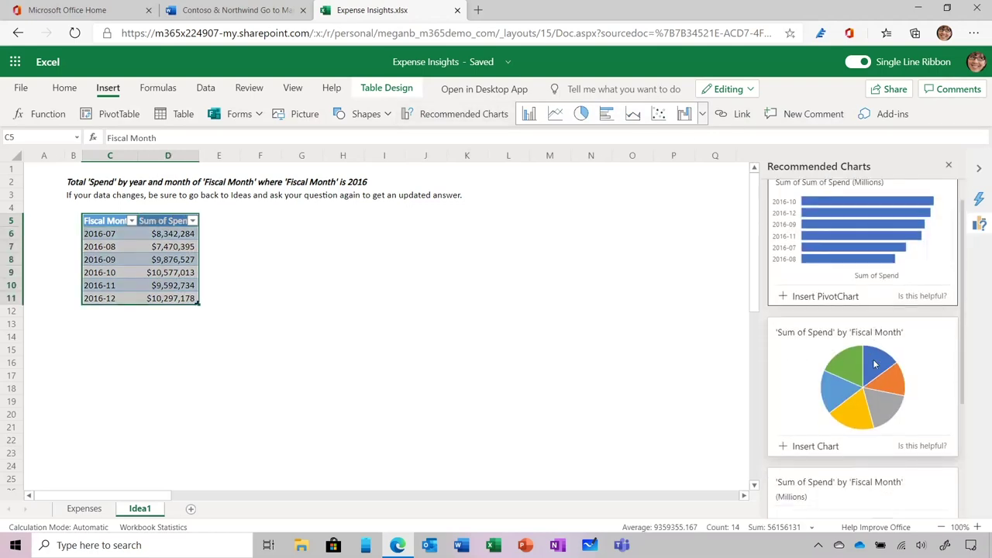
pyautogui.scroll(-2, 874, 364)
pyautogui.scroll(-1, 875, 388)
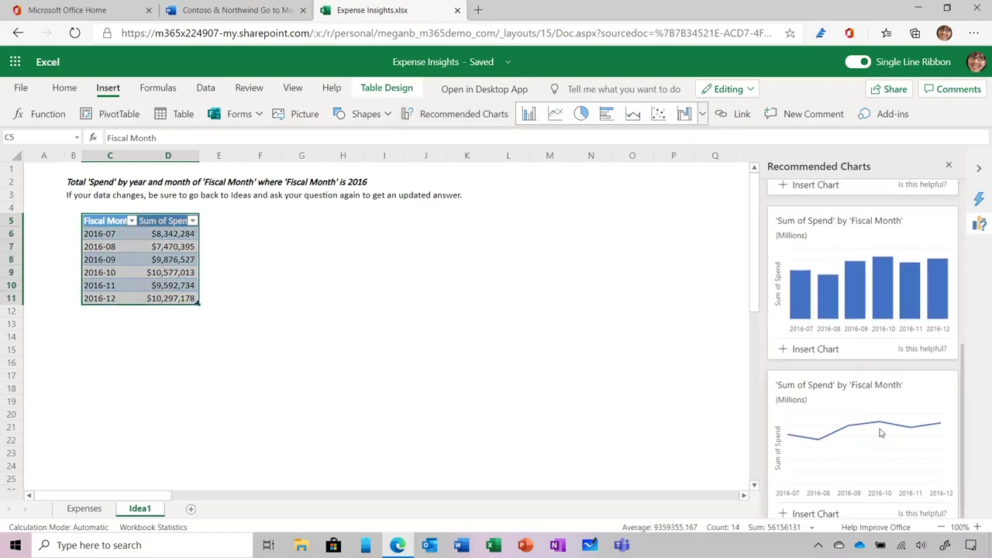
pyautogui.click(815, 514)
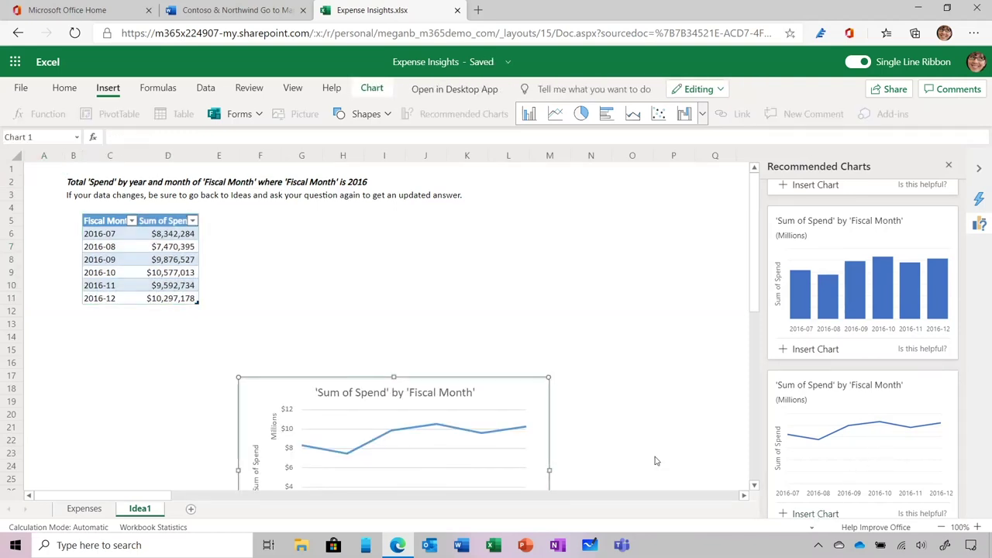
pyautogui.scroll(-4, 655, 461)
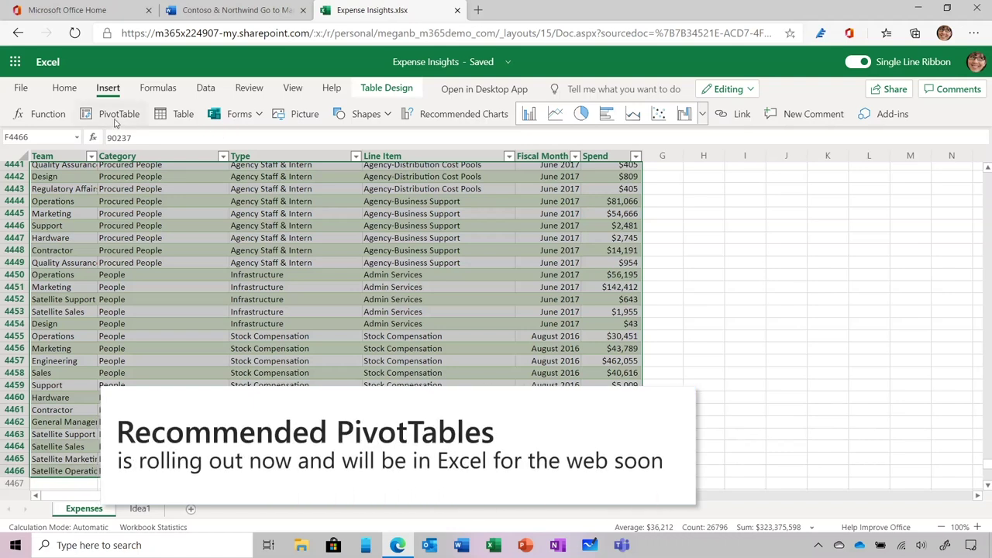
# Step: Insert the recommended 'Spend by Type and Category' PivotTable and move Category to COLUMNS
pyautogui.click(111, 116)
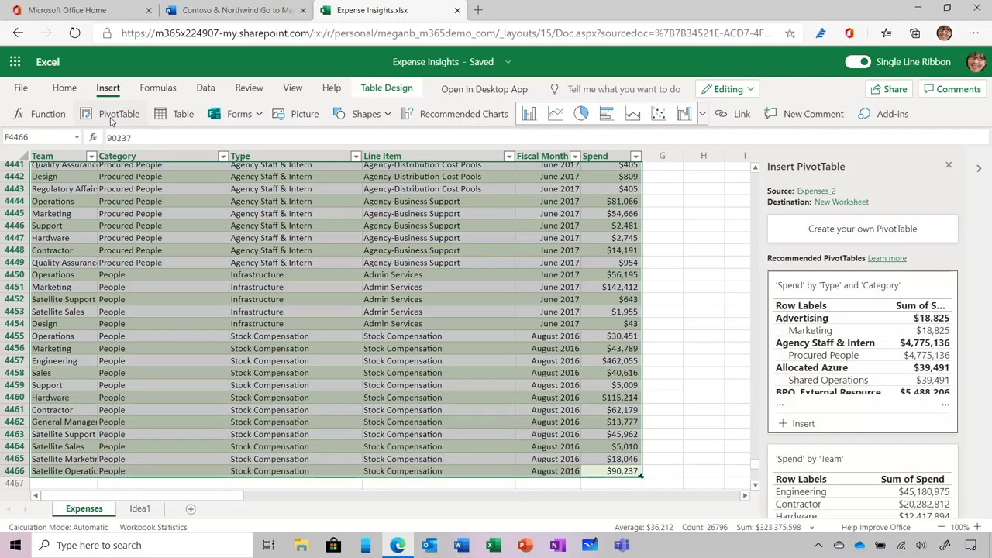
pyautogui.scroll(-5, 855, 420)
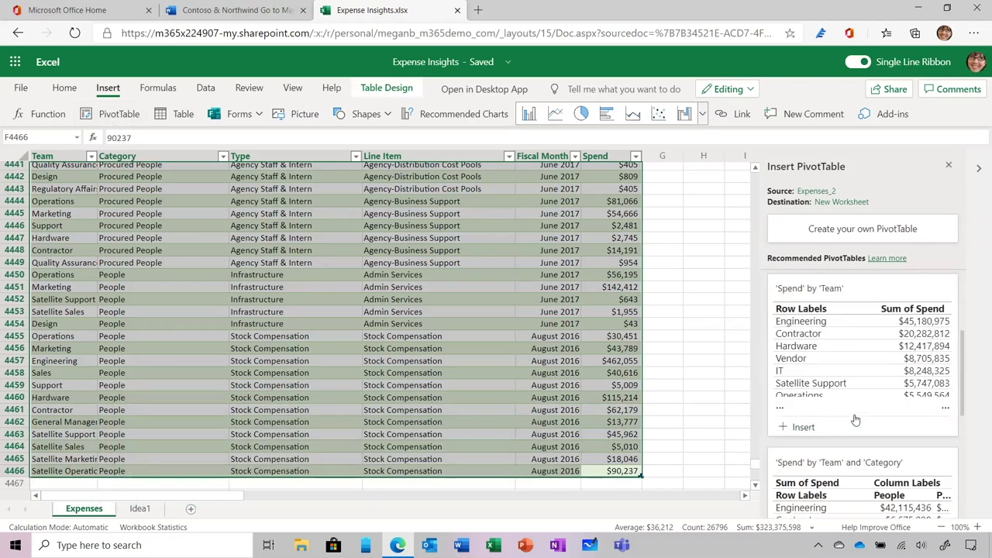
pyautogui.scroll(3, 856, 419)
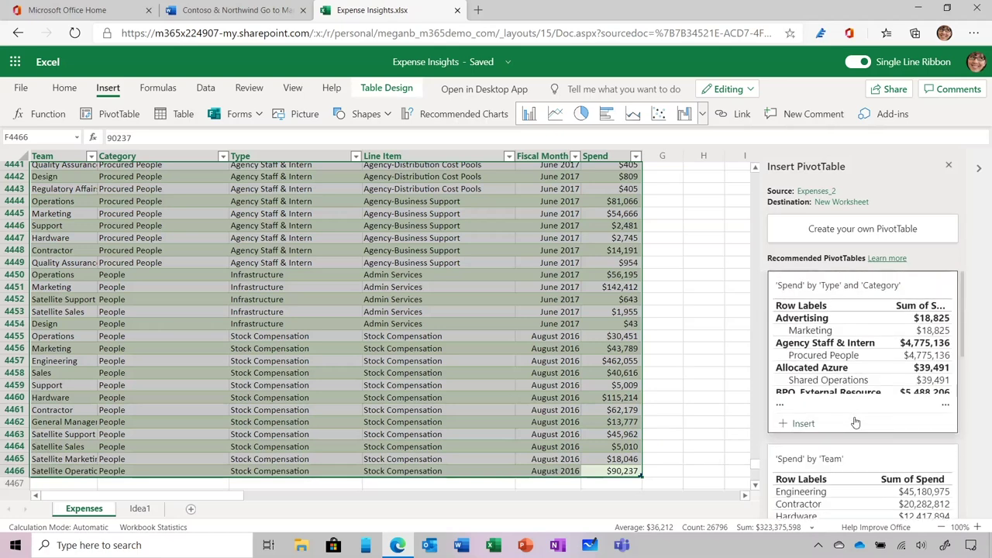
pyautogui.click(797, 430)
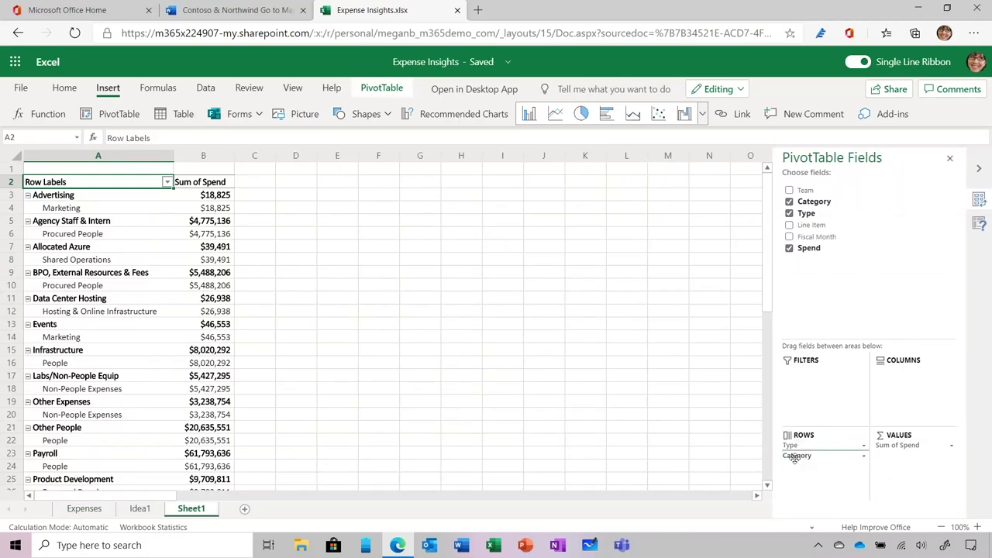
pyautogui.moveTo(794, 456); pyautogui.dragTo(947, 366)
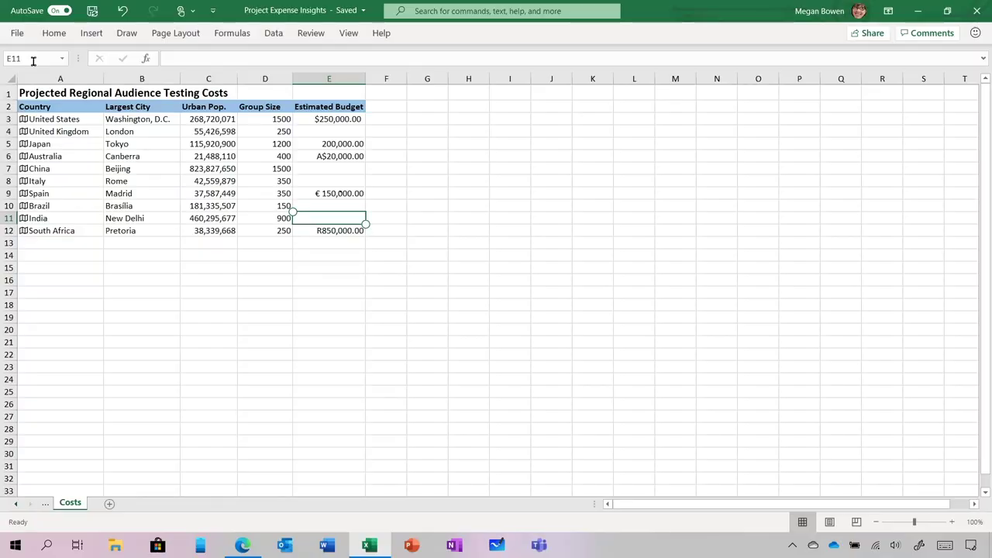
# Step: Pick the green pen and handwrite the $300,000 and £150,000.00 budgets in E3 and E4
pyautogui.click(126, 32)
pyautogui.click(281, 64)
pyautogui.scroll(10, 339, 194)
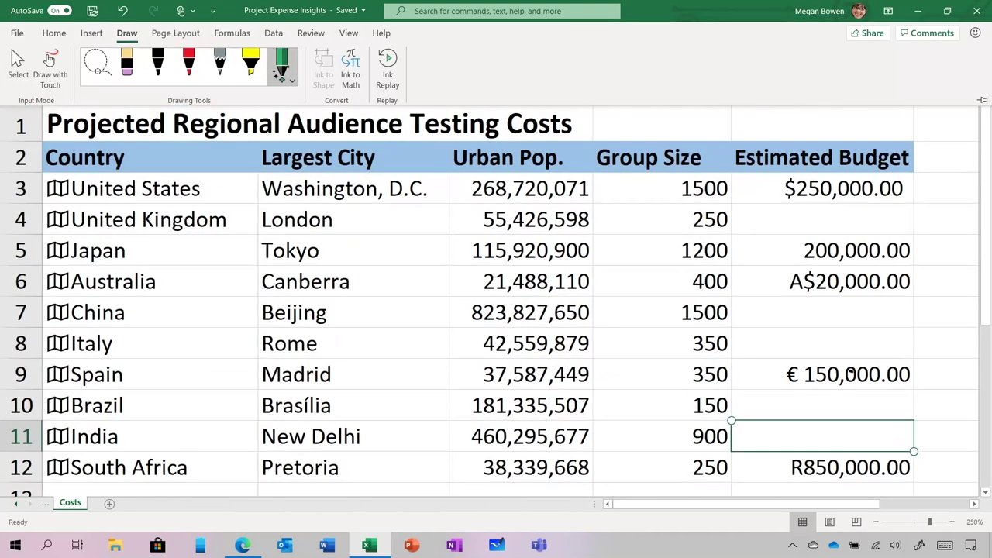
pyautogui.hotkey('ctrl', 'z')
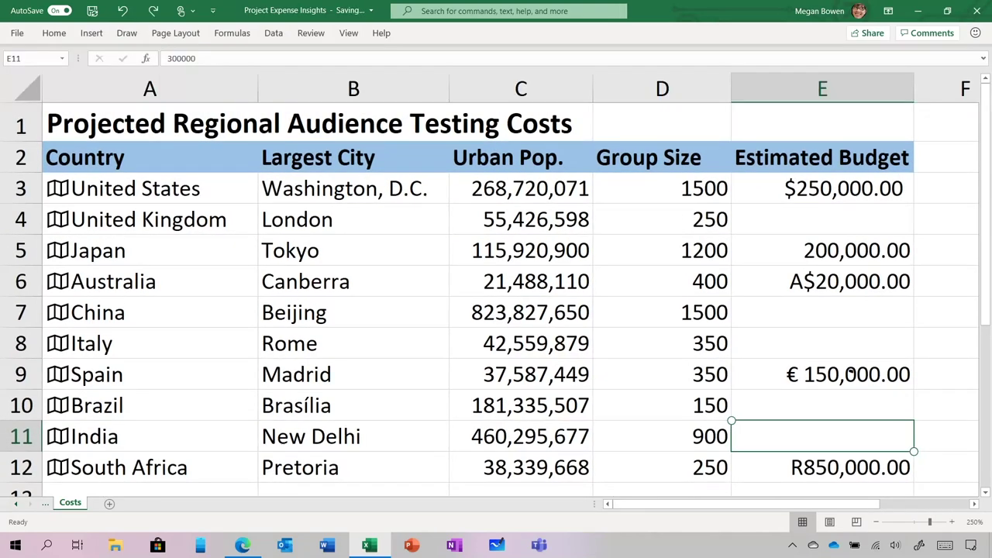
pyautogui.moveTo(784, 168)
pyautogui.mouseDown()
pyautogui.moveTo(762, 195)
pyautogui.moveTo(908, 183)
pyautogui.mouseUp()
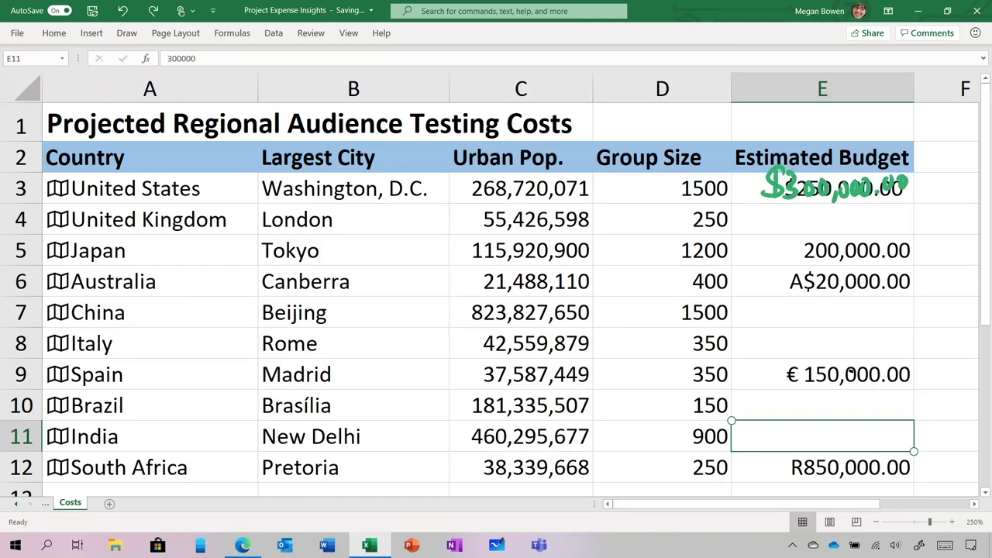
pyautogui.moveTo(760, 201)
pyautogui.mouseDown()
pyautogui.moveTo(792, 214)
pyautogui.moveTo(911, 203)
pyautogui.mouseUp()
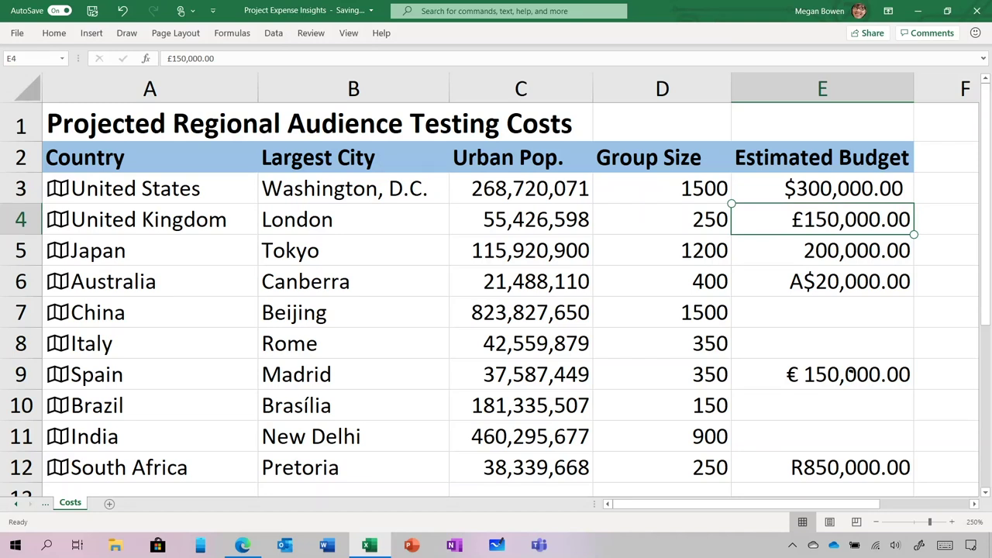
# Step: Handwrite Japan's ¥22,000,000 budget in E5 and Italy's € 100,000 budget in E8
pyautogui.moveTo(785, 251); pyautogui.dragTo(900, 256)
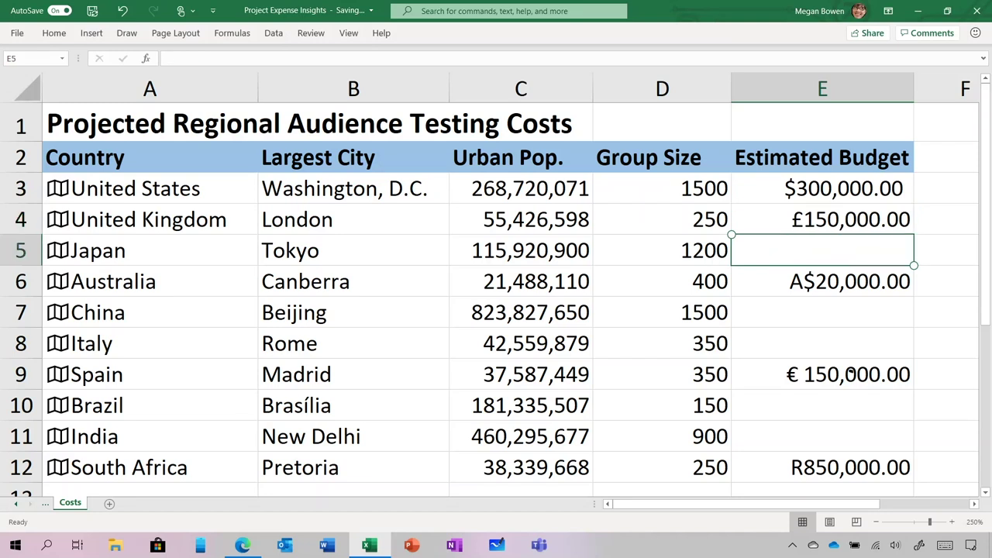
pyautogui.moveTo(745, 223)
pyautogui.mouseDown()
pyautogui.moveTo(771, 214)
pyautogui.moveTo(755, 265)
pyautogui.mouseUp()
pyautogui.moveTo(740, 248); pyautogui.dragTo(755, 244)
pyautogui.moveTo(742, 257); pyautogui.dragTo(788, 247)
pyautogui.moveTo(798, 241)
pyautogui.mouseDown()
pyautogui.moveTo(806, 251)
pyautogui.moveTo(926, 247)
pyautogui.mouseUp()
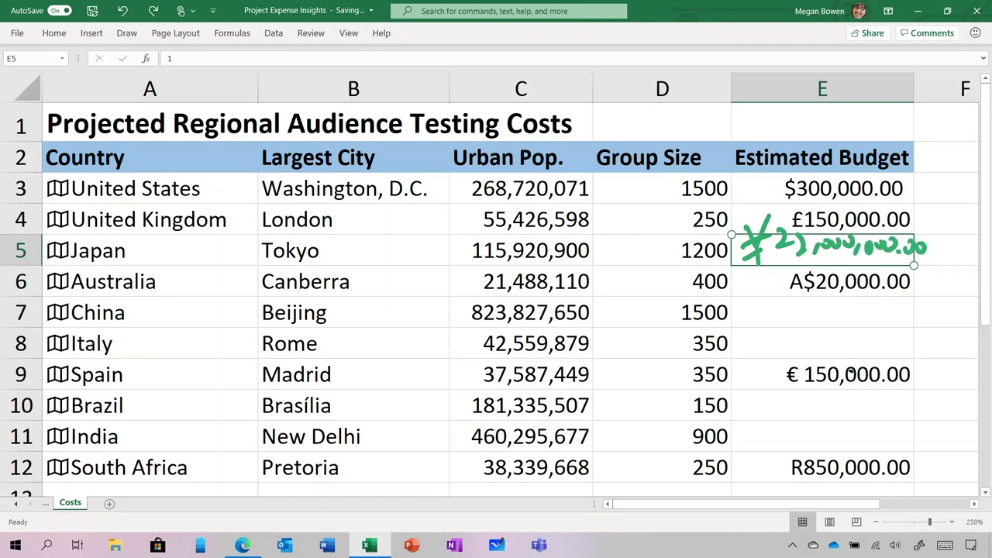
pyautogui.moveTo(765, 332)
pyautogui.mouseDown()
pyautogui.moveTo(742, 347)
pyautogui.moveTo(771, 353)
pyautogui.mouseUp()
pyautogui.moveTo(739, 343)
pyautogui.mouseDown()
pyautogui.moveTo(768, 339)
pyautogui.moveTo(778, 350)
pyautogui.mouseUp()
pyautogui.moveTo(787, 341); pyautogui.dragTo(797, 341)
pyautogui.moveTo(803, 335)
pyautogui.mouseDown()
pyautogui.moveTo(809, 345)
pyautogui.moveTo(840, 348)
pyautogui.mouseUp()
pyautogui.moveTo(835, 341); pyautogui.dragTo(877, 345)
# Step: Make Spain's budget in E9 bold and red
pyautogui.moveTo(871, 341)
pyautogui.mouseDown()
pyautogui.moveTo(893, 344)
pyautogui.moveTo(875, 395)
pyautogui.moveTo(802, 358)
pyautogui.mouseUp()
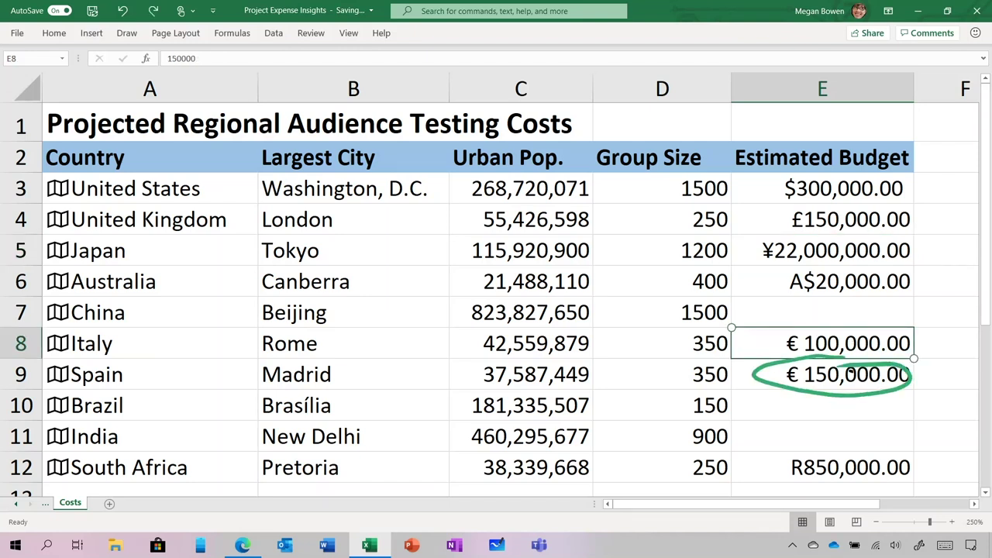
pyautogui.click(978, 340)
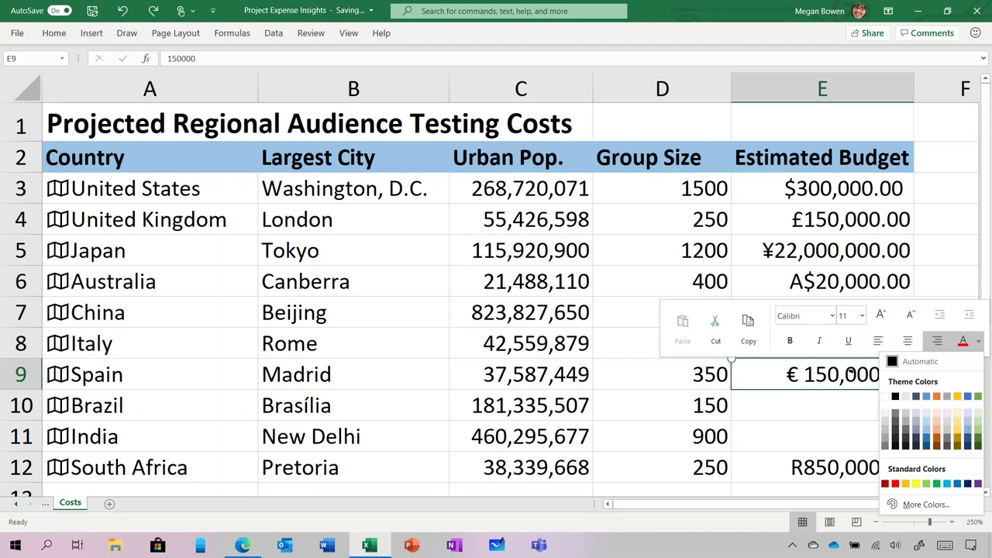
pyautogui.click(894, 484)
pyautogui.click(790, 341)
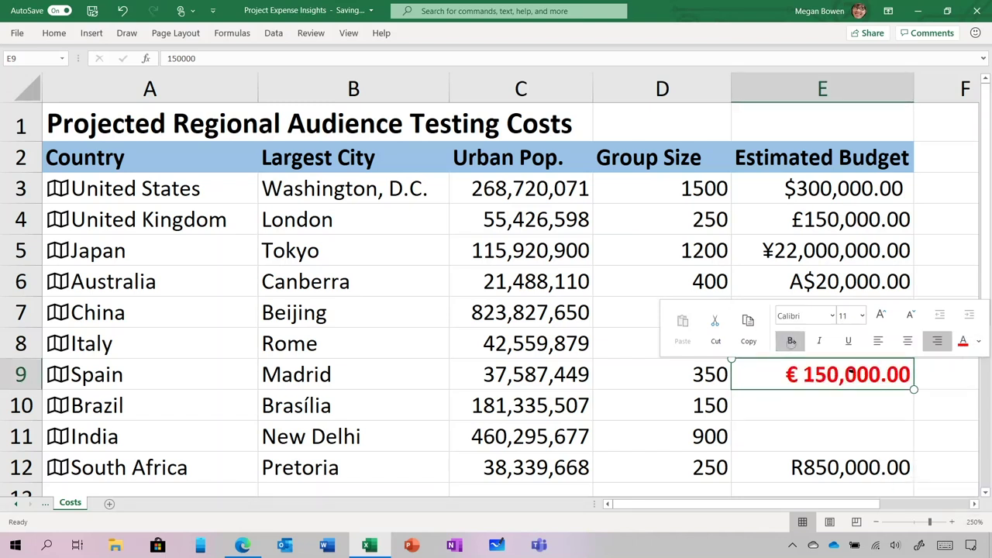
# Step: Add a Quick Analysis sum below the Group Size column, totalling 6850
pyautogui.scroll(-1, 496, 295)
pyautogui.moveTo(739, 134)
pyautogui.mouseDown()
pyautogui.moveTo(702, 137)
pyautogui.moveTo(682, 430)
pyautogui.moveTo(728, 124)
pyautogui.mouseUp()
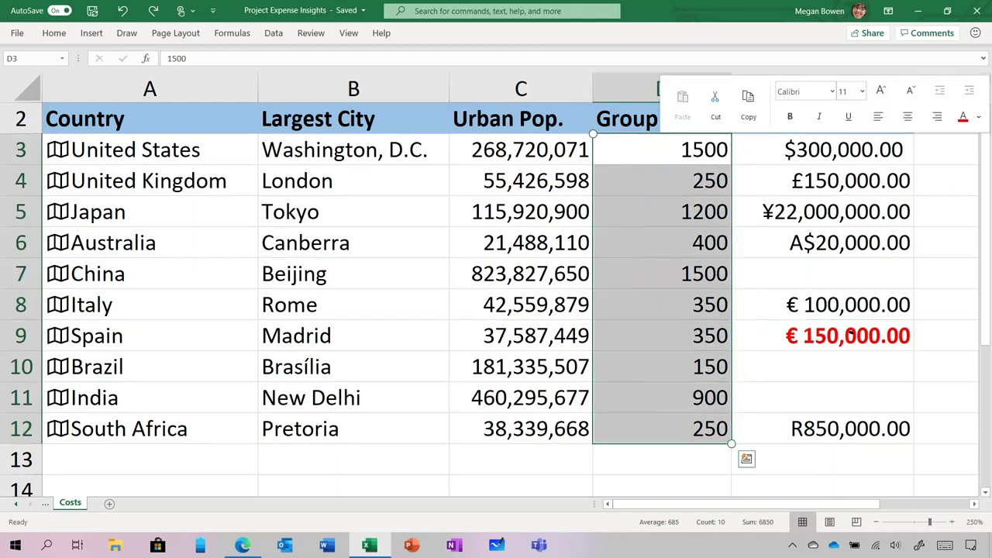
pyautogui.hotkey('ctrl', 'q')
pyautogui.press('Right')
pyautogui.press('Right')
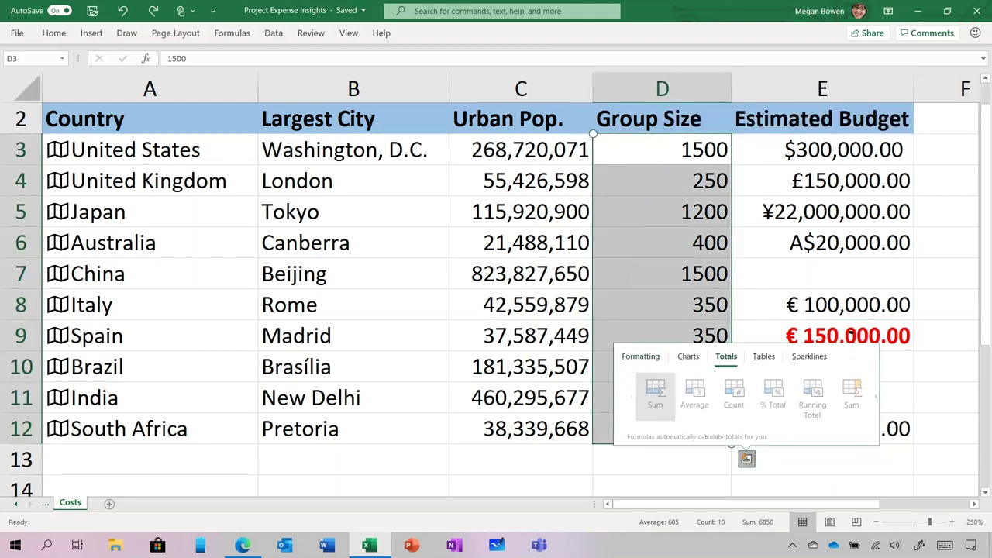
pyautogui.press('Return')
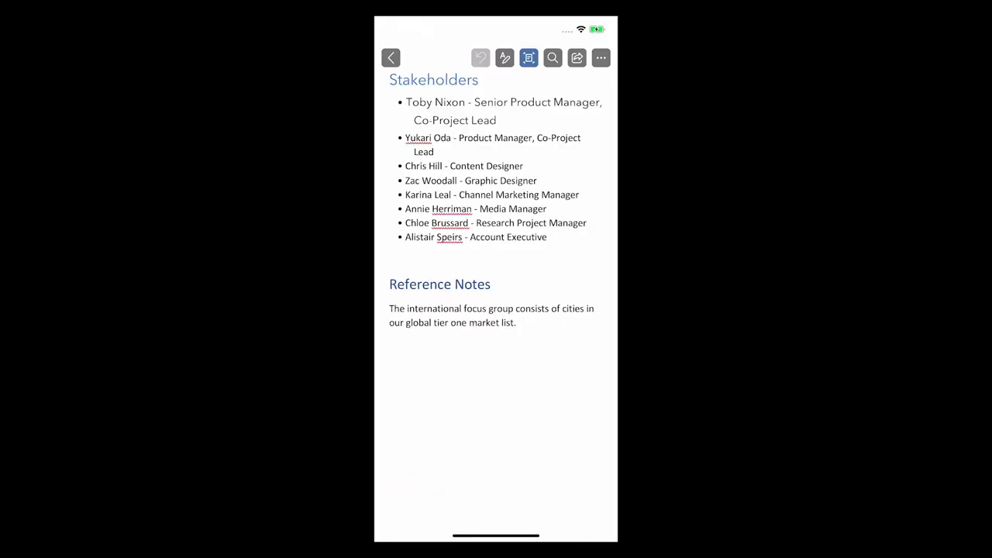
# Step: Start dictating the Regional plans notes right after the Reference Notes text
pyautogui.click(517, 323)
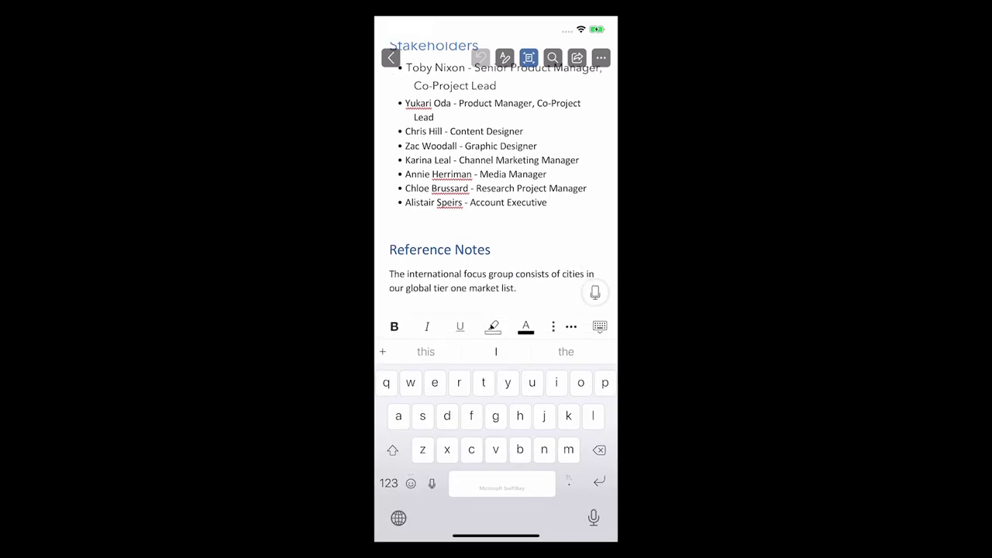
pyautogui.click(595, 292)
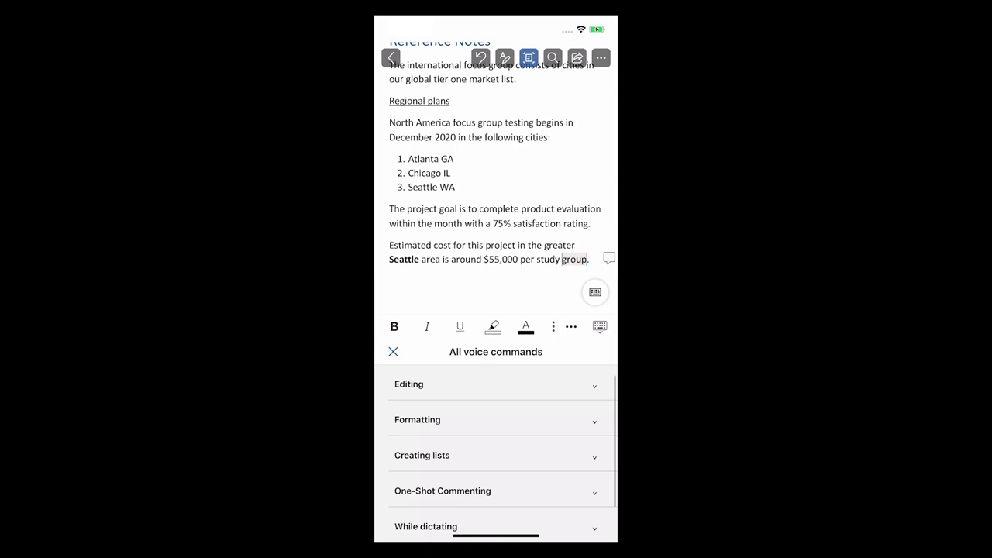
# Step: Review the Editing and Formatting voice commands, then show the verify-with-team comment on the cost sentence
pyautogui.click(409, 383)
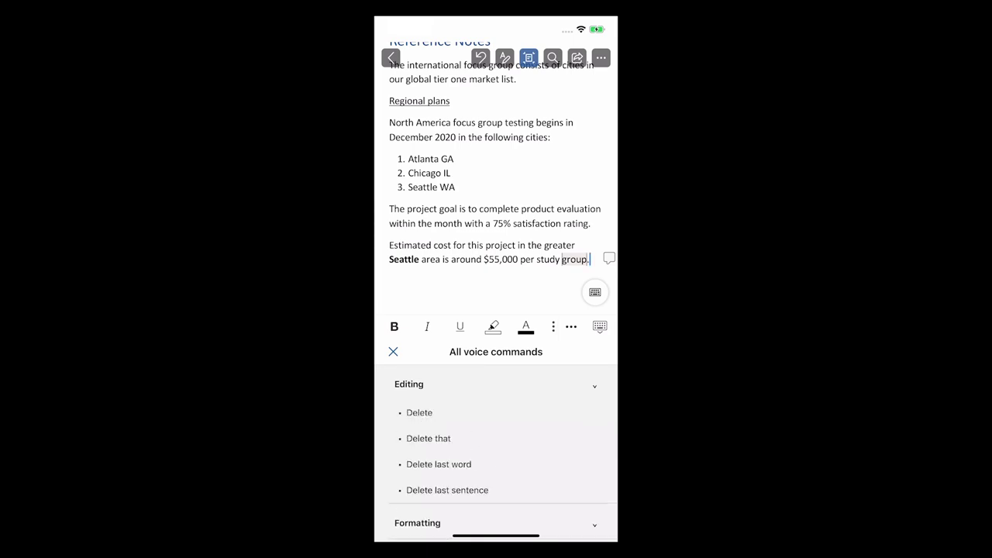
pyautogui.scroll(-2, 496, 457)
pyautogui.click(417, 439)
pyautogui.scroll(-3, 495, 457)
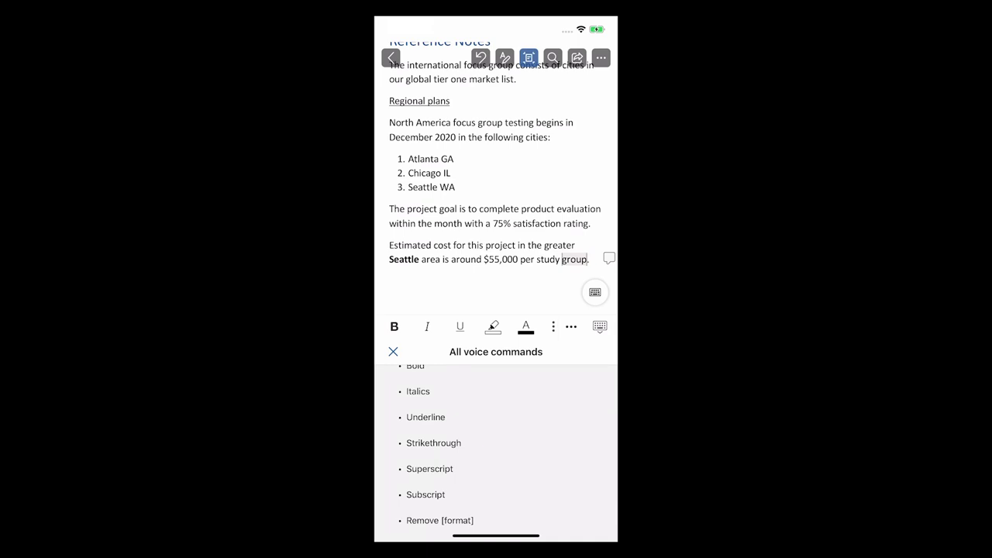
pyautogui.click(609, 258)
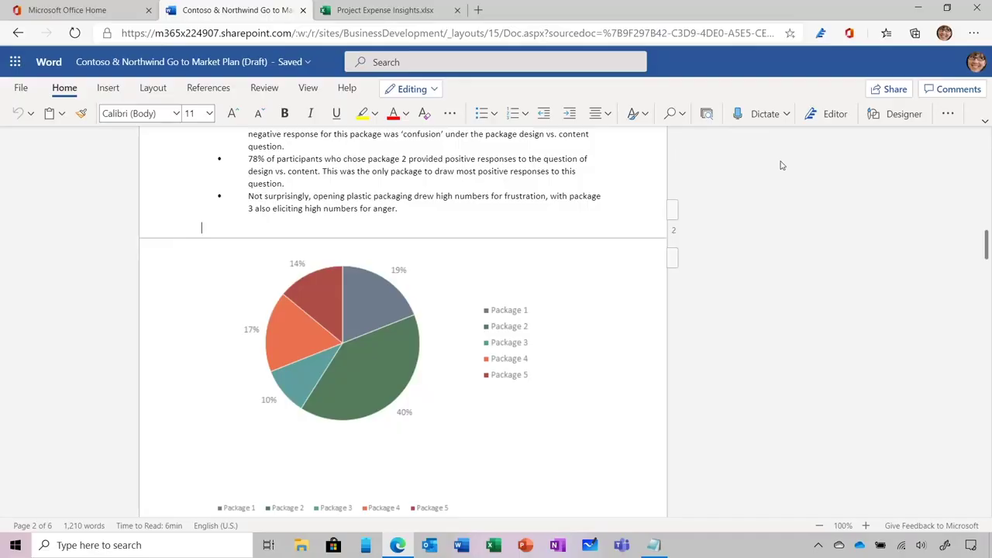
# Step: Open Transcribe from the Dictate dropdown on the Home tab
pyautogui.click(787, 114)
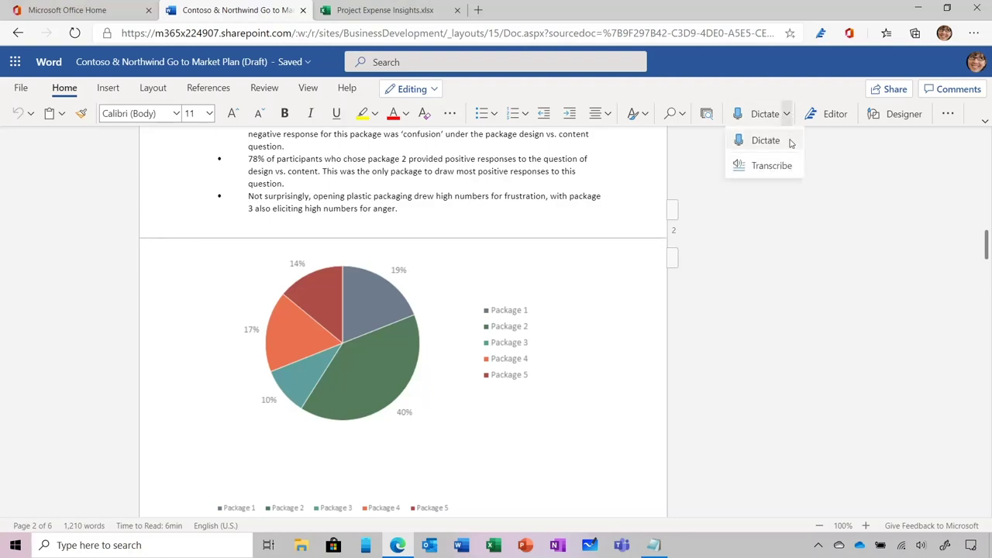
pyautogui.click(779, 166)
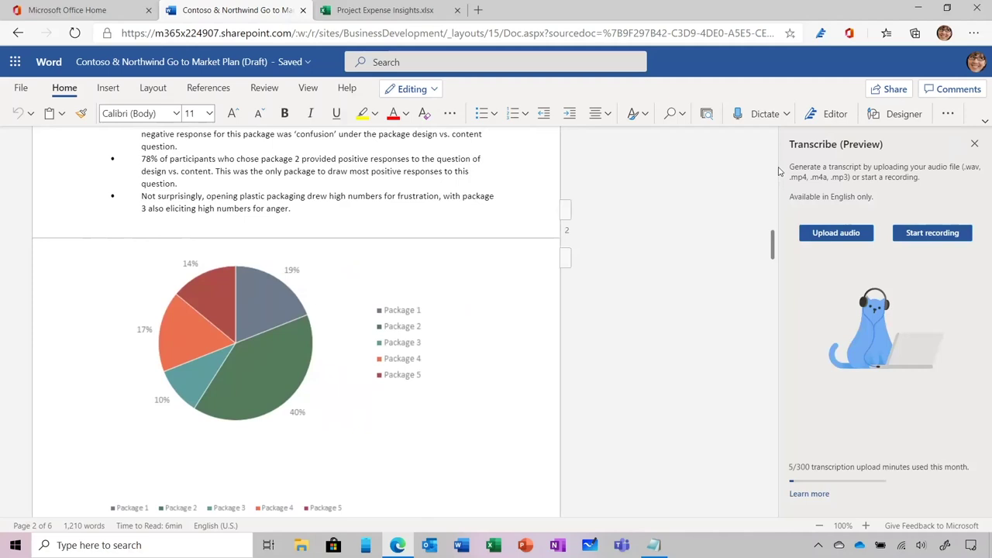
# Step: Upload Packaging Focus Group 4.m4a from Sound recordings to transcribe it
pyautogui.click(834, 235)
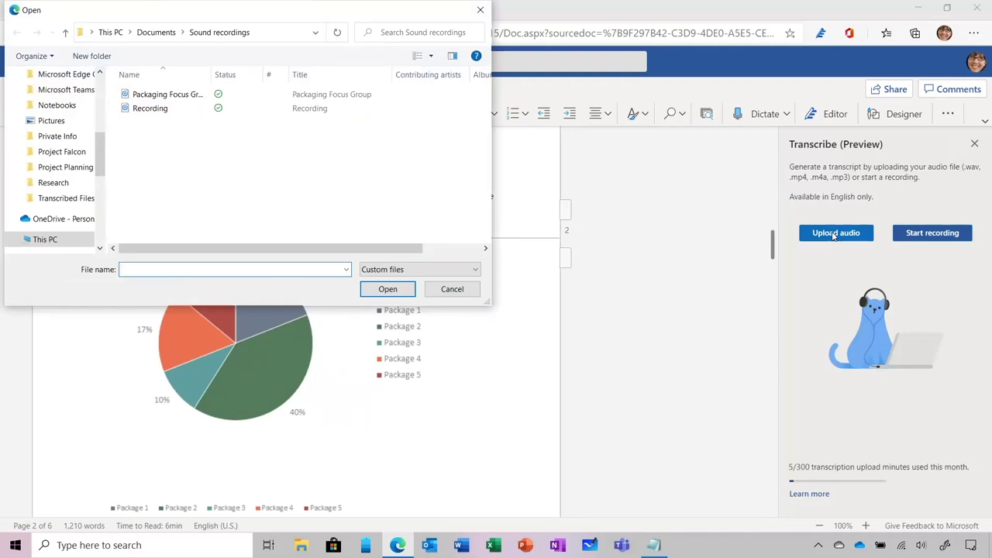
pyautogui.click(342, 98)
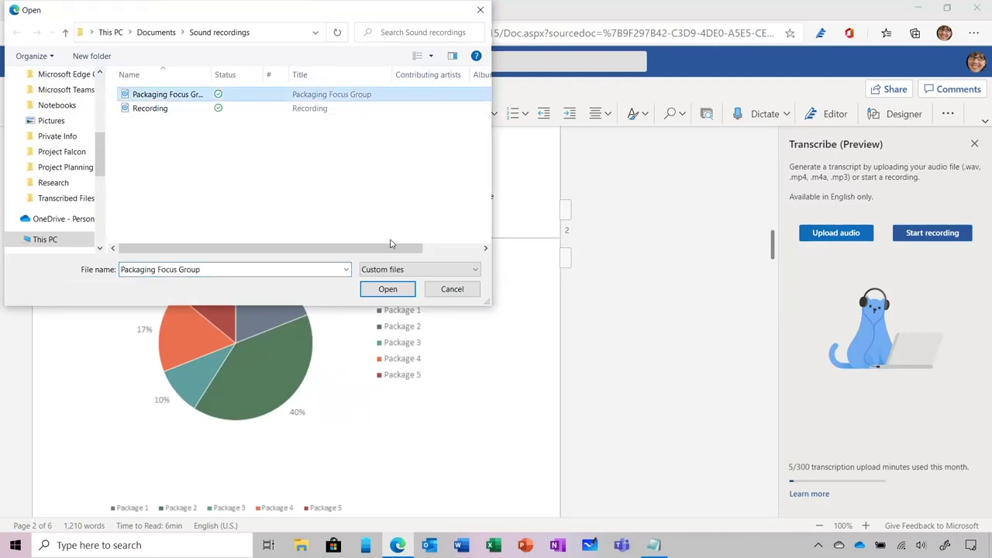
pyautogui.click(389, 289)
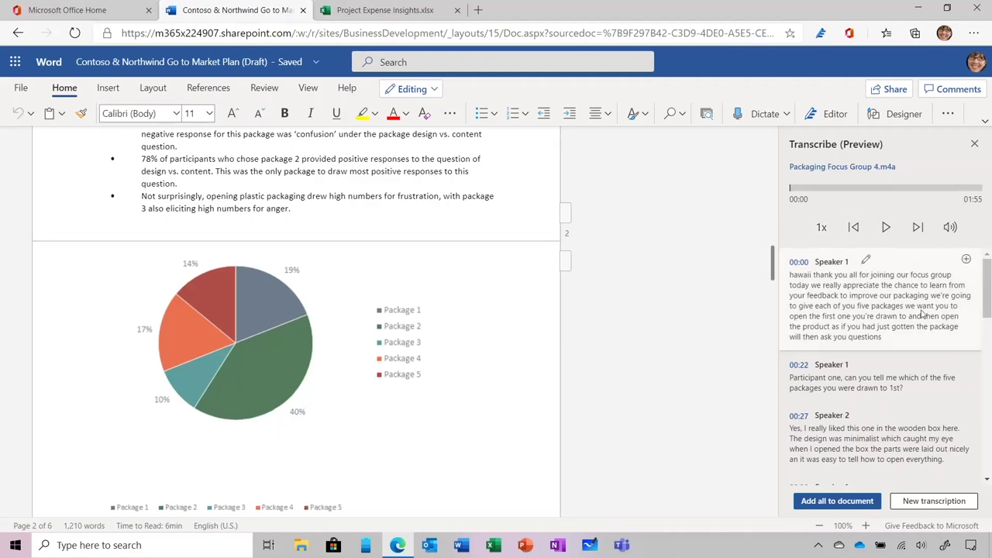
# Step: Play the recording from 01:03, then pause it
pyautogui.moveTo(989, 292); pyautogui.dragTo(986, 399)
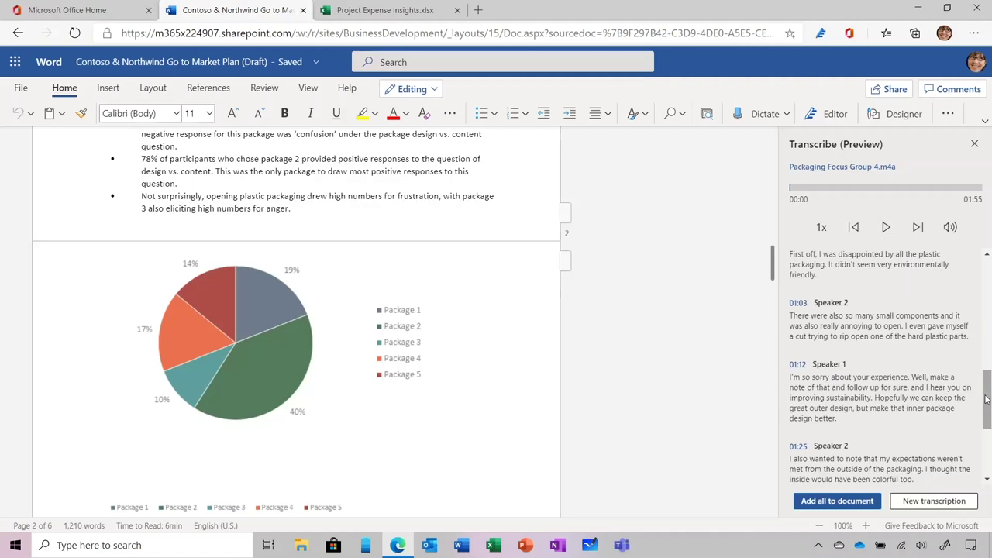
pyautogui.click(797, 303)
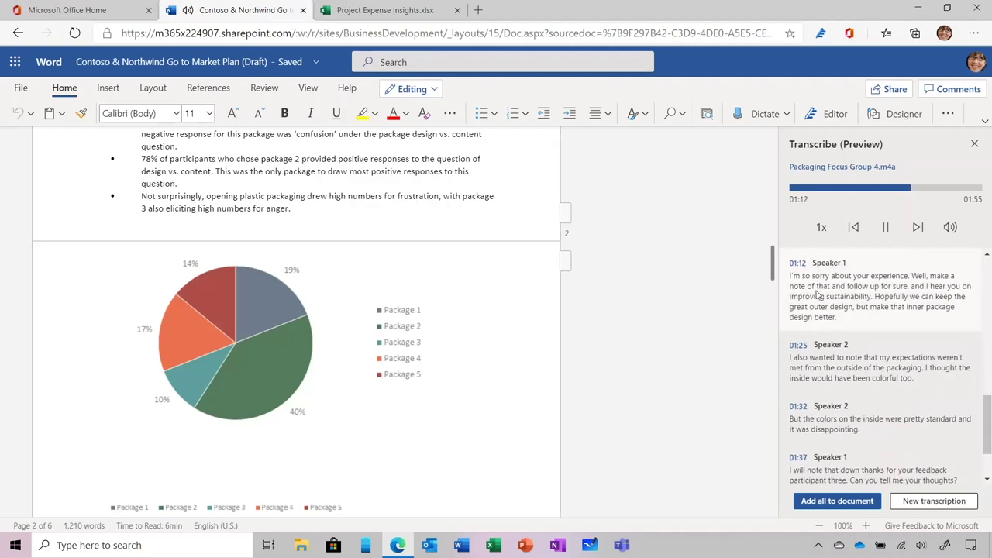
pyautogui.click(885, 228)
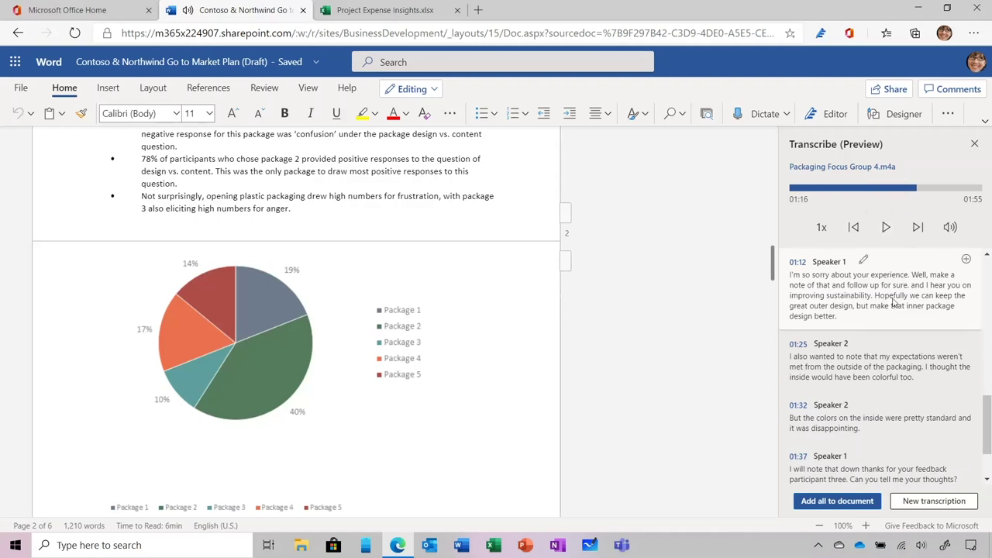
pyautogui.scroll(2, 891, 306)
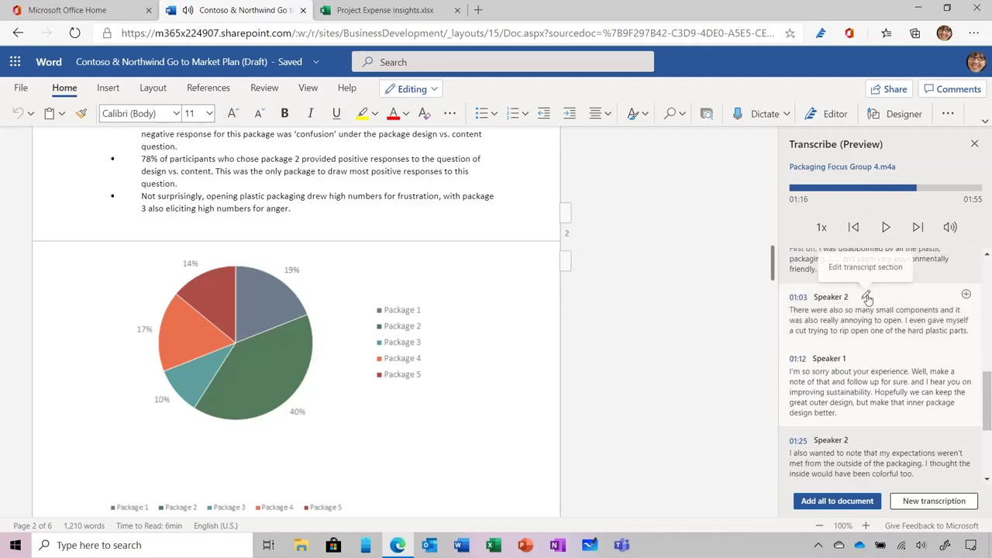
# Step: Rename the 01:03 entry's speaker from Speaker 2 to Respondent A and add it to the document
pyautogui.click(865, 298)
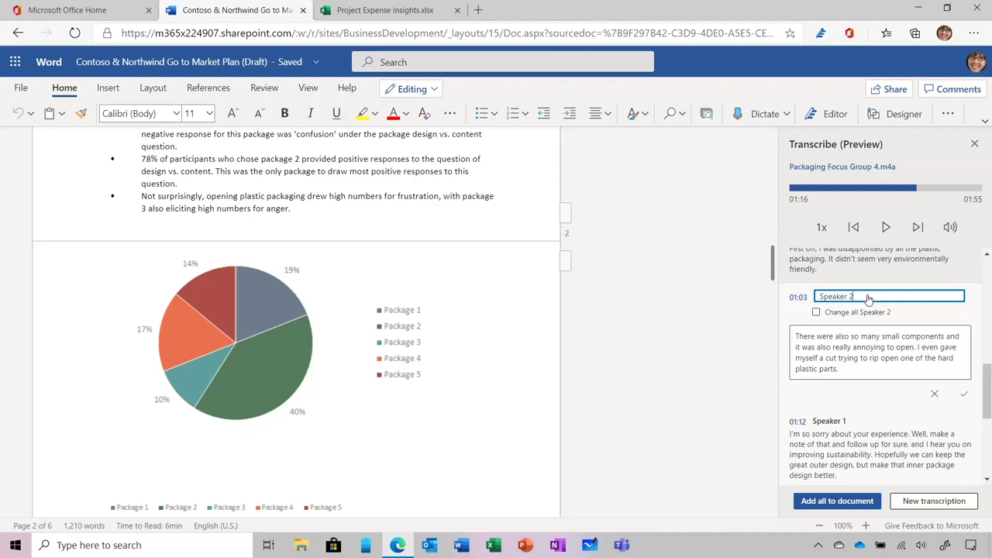
pyautogui.moveTo(868, 299); pyautogui.dragTo(802, 307)
pyautogui.press('BackSpace')
pyautogui.write('Respondent A')
pyautogui.click(960, 397)
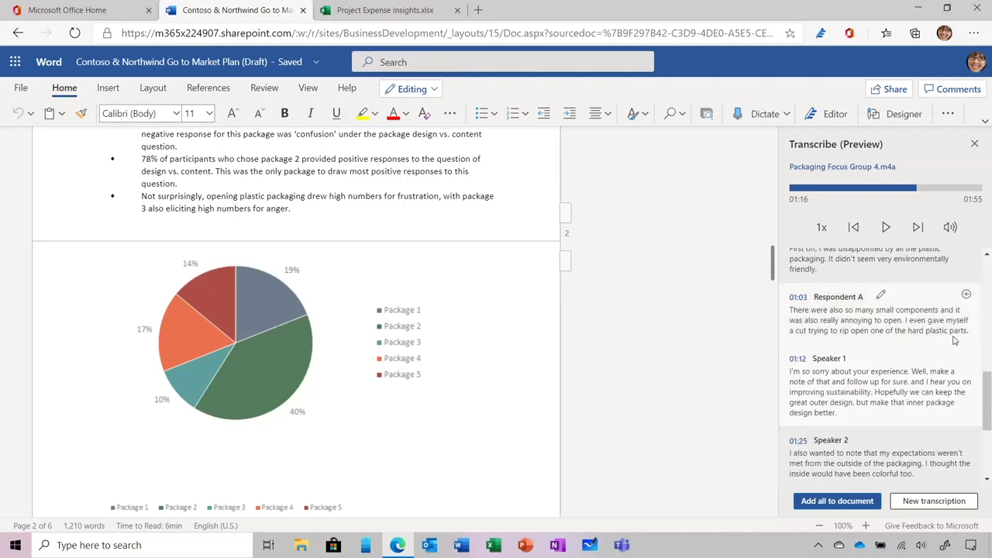
pyautogui.click(966, 296)
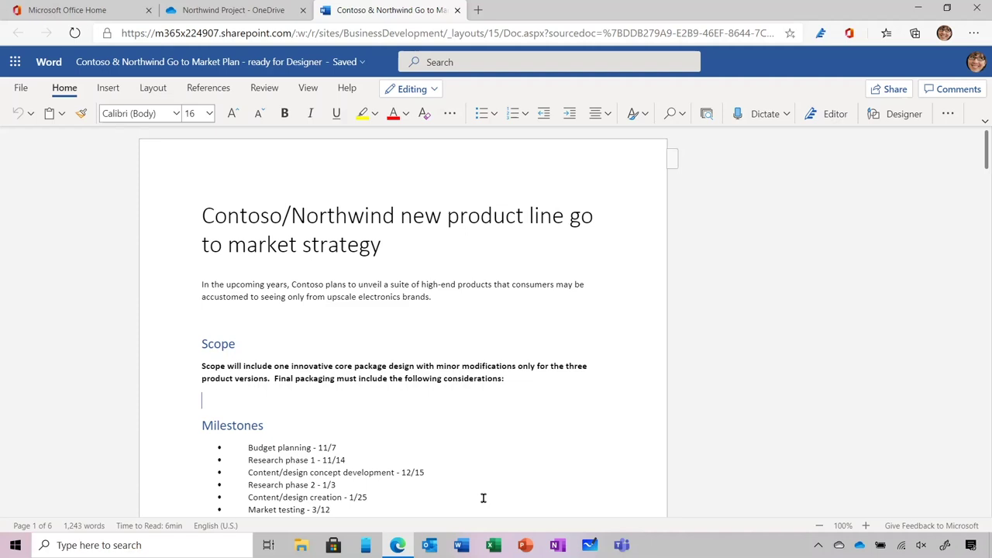
# Step: Open Designer with the cursor in the plan's Milestones list
pyautogui.click(482, 498)
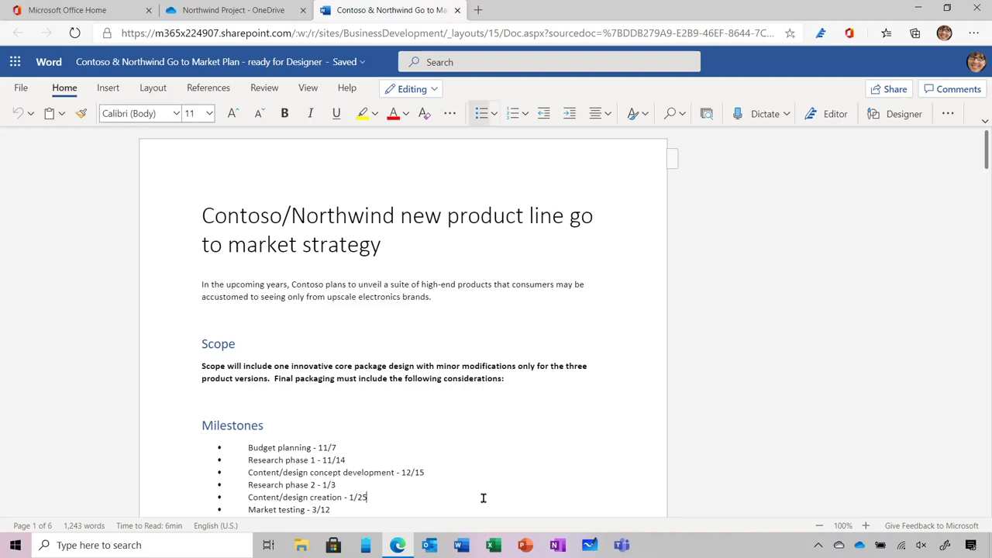
pyautogui.scroll(-5, 482, 498)
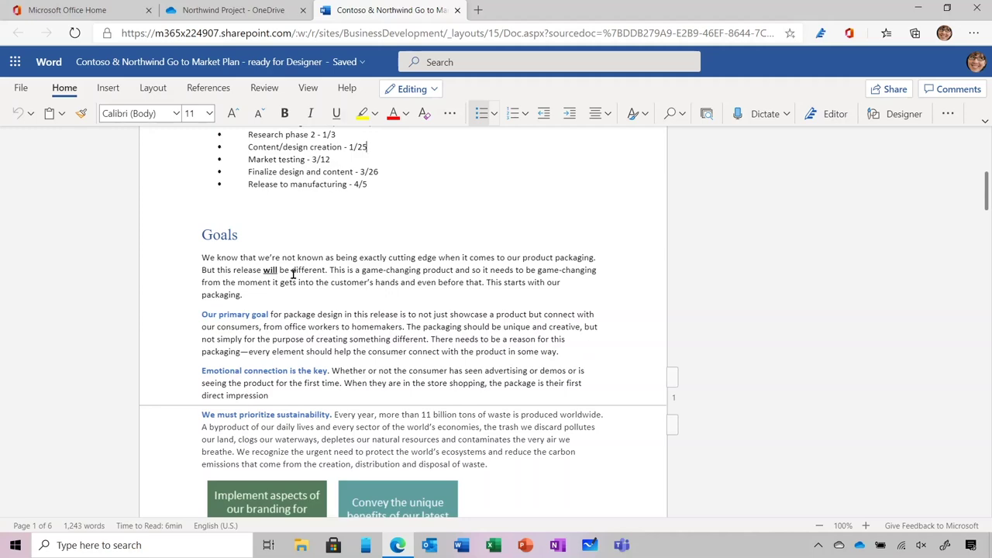
pyautogui.scroll(-5, 293, 274)
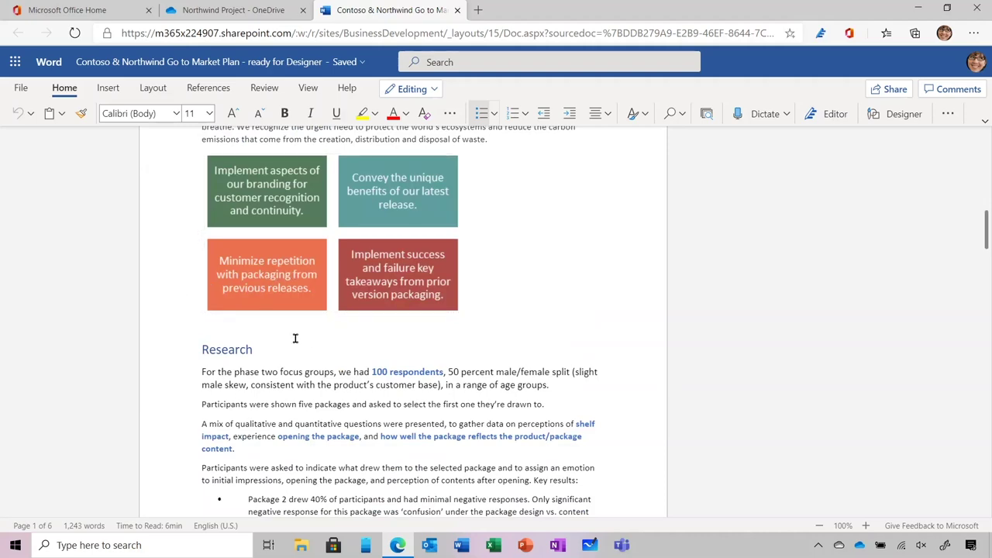
pyautogui.scroll(6, 295, 338)
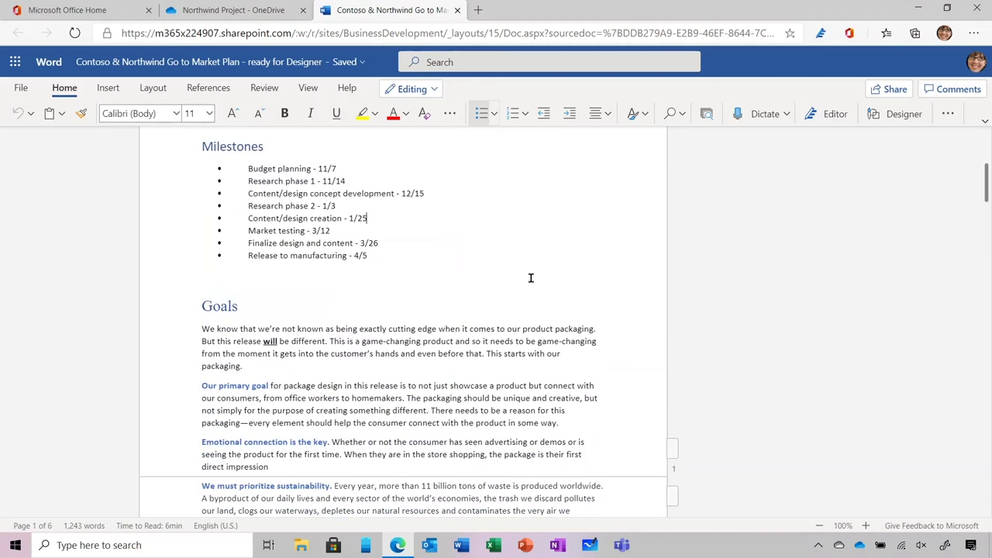
pyautogui.click(903, 117)
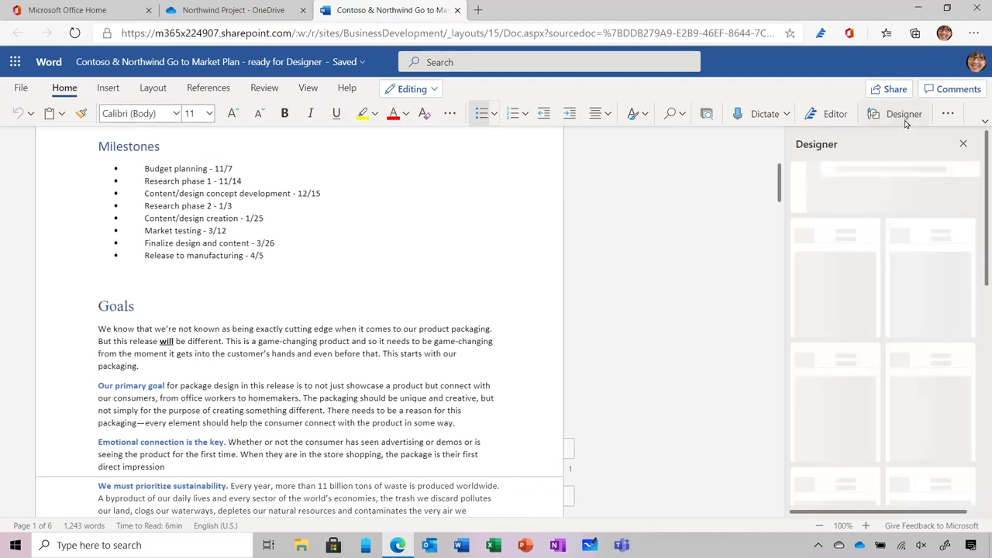
# Step: Keep the Goals and Research paragraph style fixes and undo the History fix
pyautogui.click(881, 190)
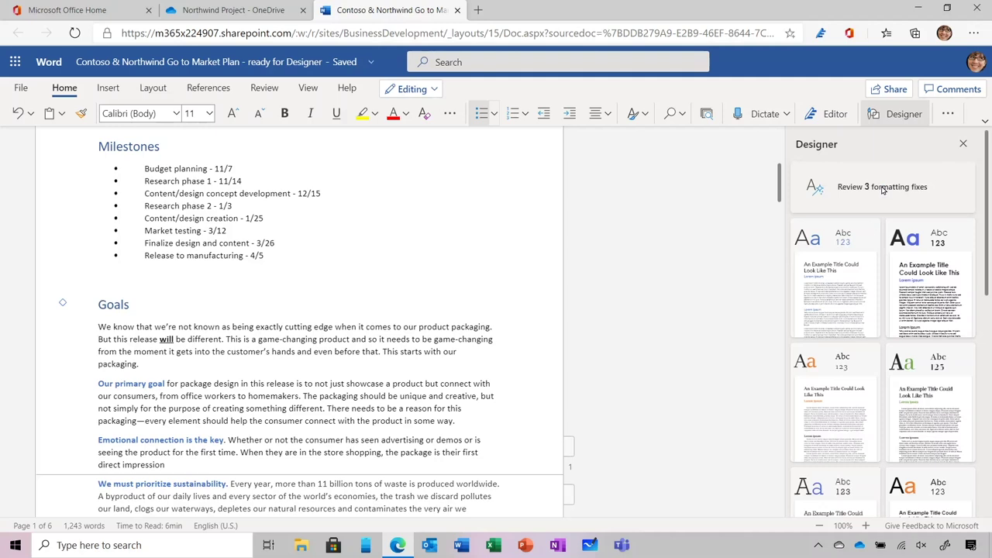
pyautogui.click(880, 188)
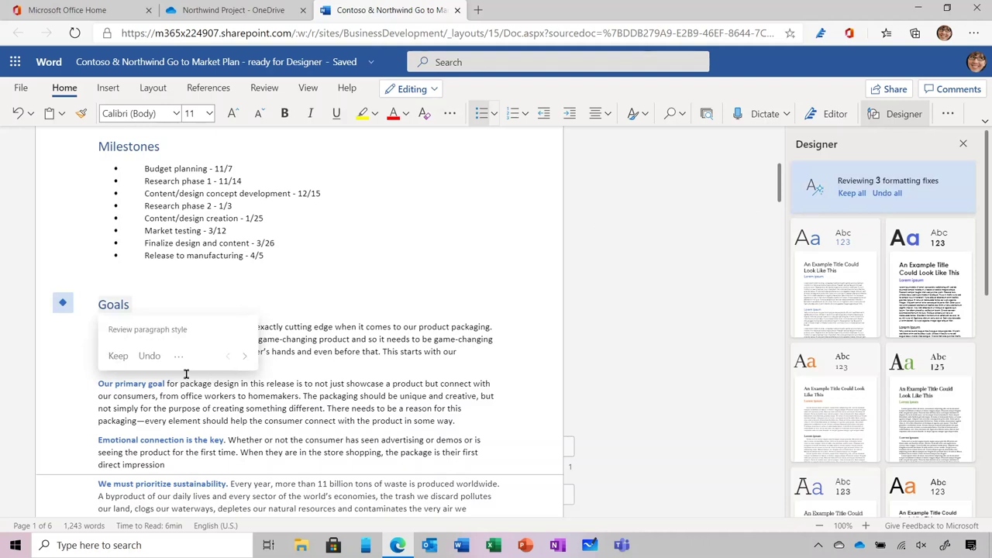
pyautogui.click(115, 360)
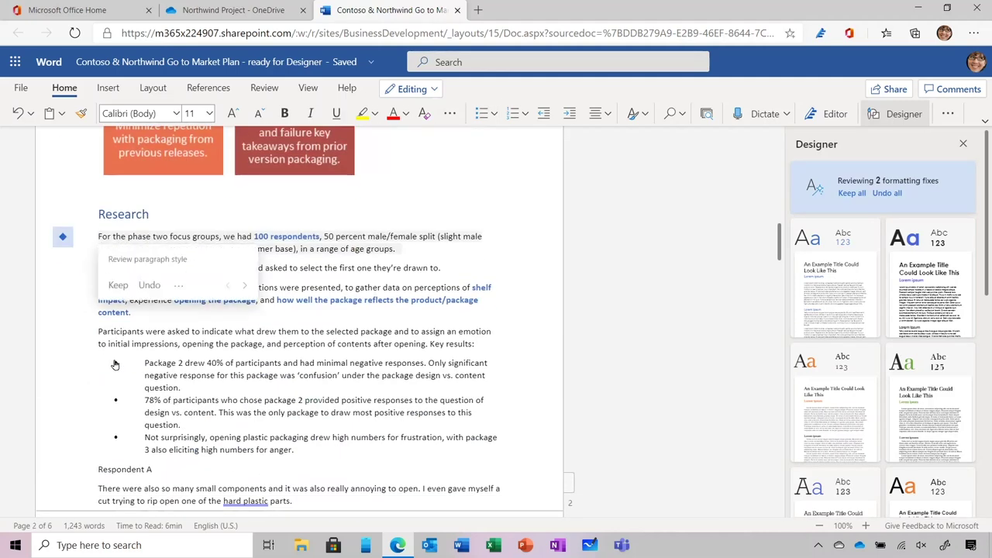
pyautogui.click(113, 294)
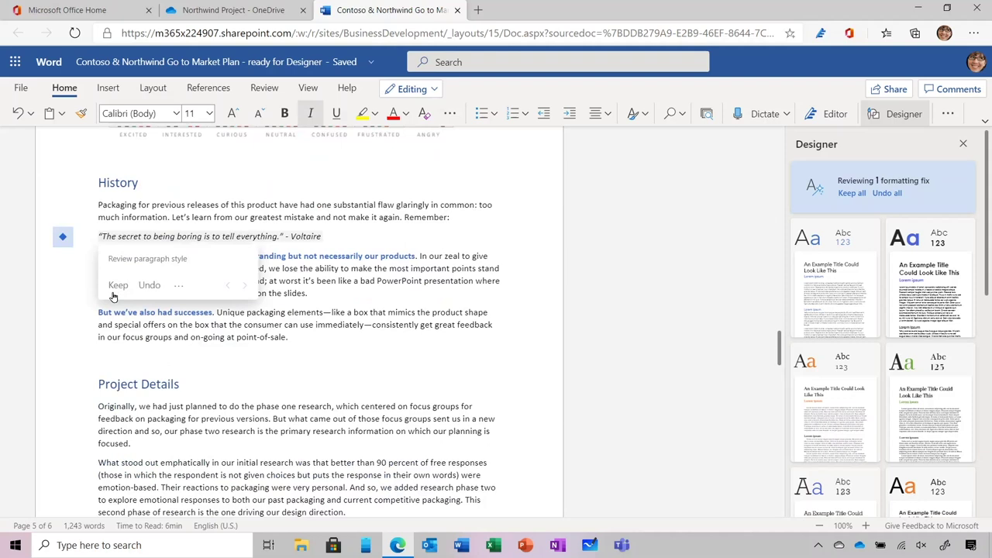
pyautogui.click(150, 285)
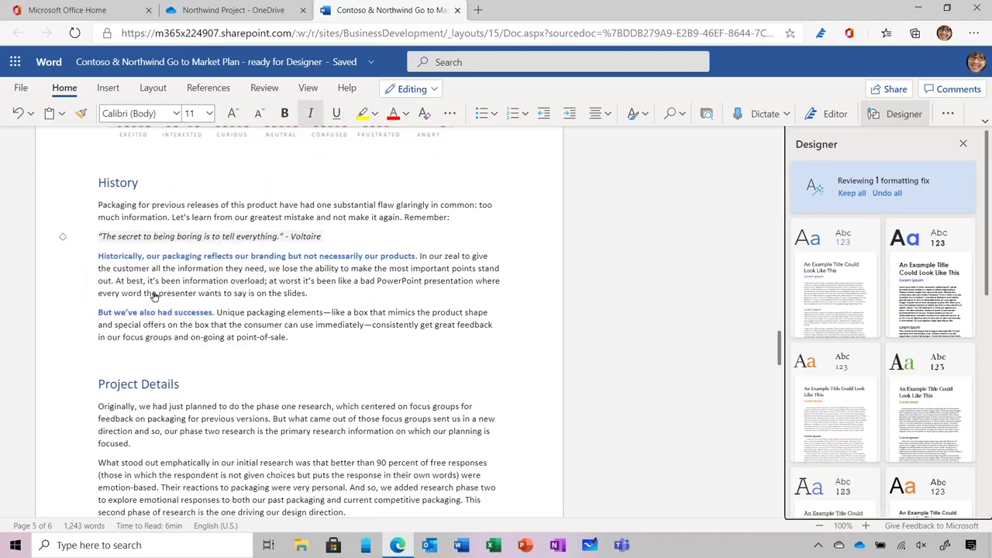
pyautogui.scroll(8, 154, 296)
pyautogui.scroll(15, 154, 296)
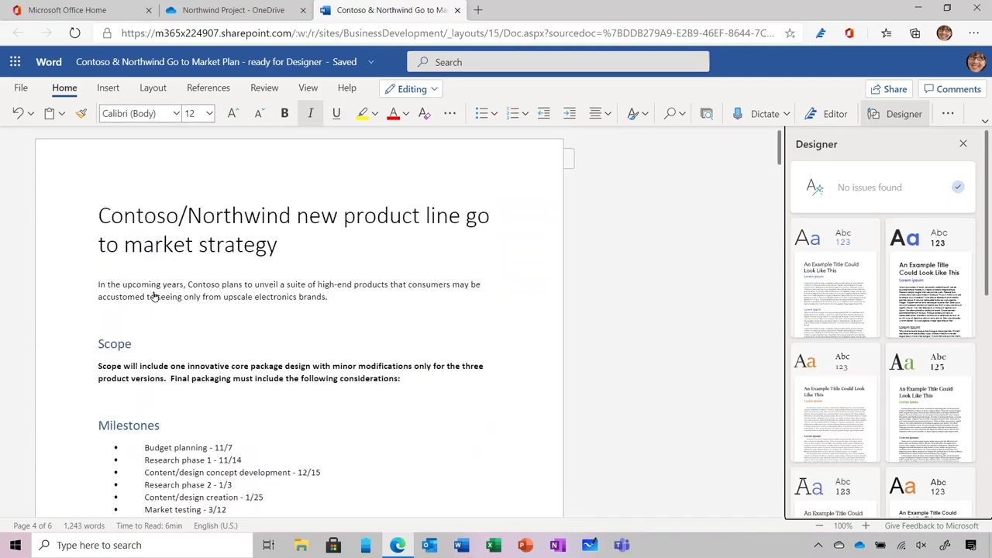
# Step: Preview the plain design with a large light title on the document
pyautogui.click(834, 279)
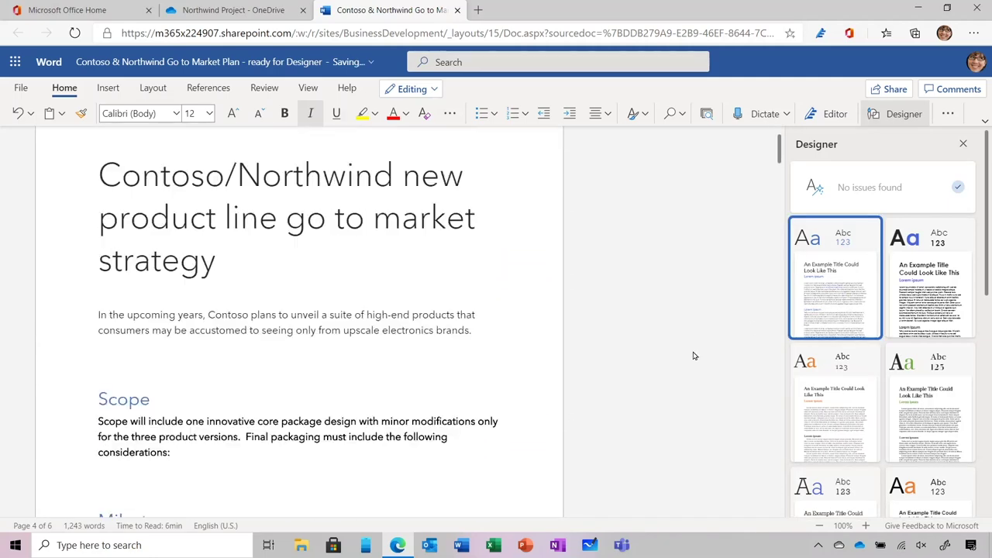
pyautogui.scroll(-5, 694, 356)
pyautogui.scroll(-4, 694, 356)
pyautogui.scroll(12, 693, 355)
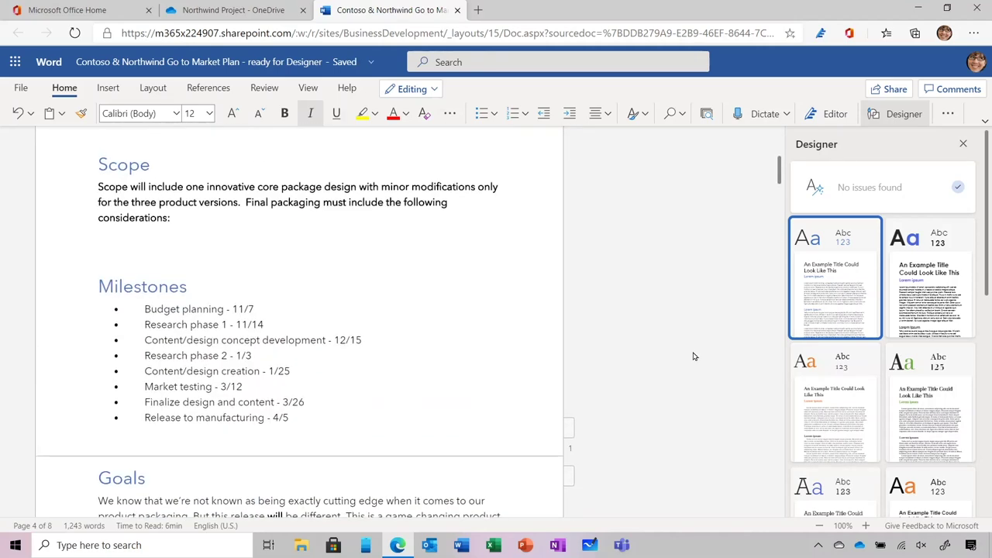
# Step: Try the bold-title design on the document
pyautogui.click(945, 286)
pyautogui.scroll(-3, 767, 340)
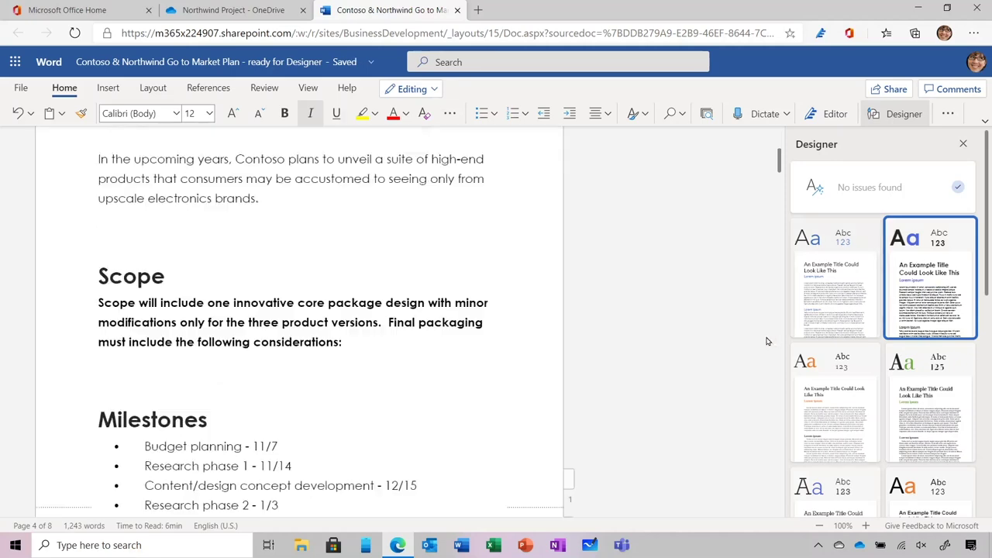
pyautogui.scroll(-4, 767, 341)
pyautogui.scroll(8, 767, 341)
pyautogui.scroll(-3, 846, 457)
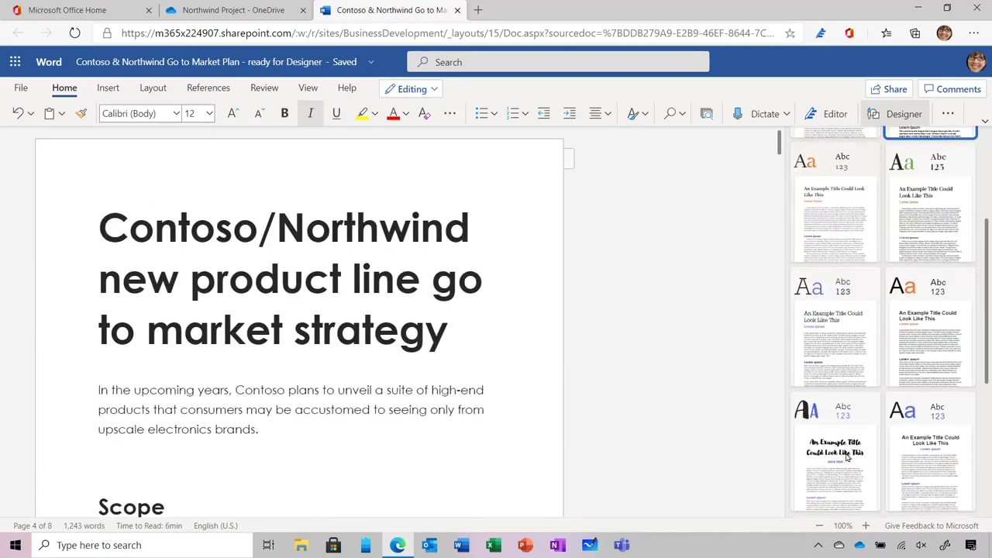
pyautogui.scroll(-5, 846, 457)
pyautogui.scroll(3, 837, 403)
pyautogui.scroll(-1, 824, 374)
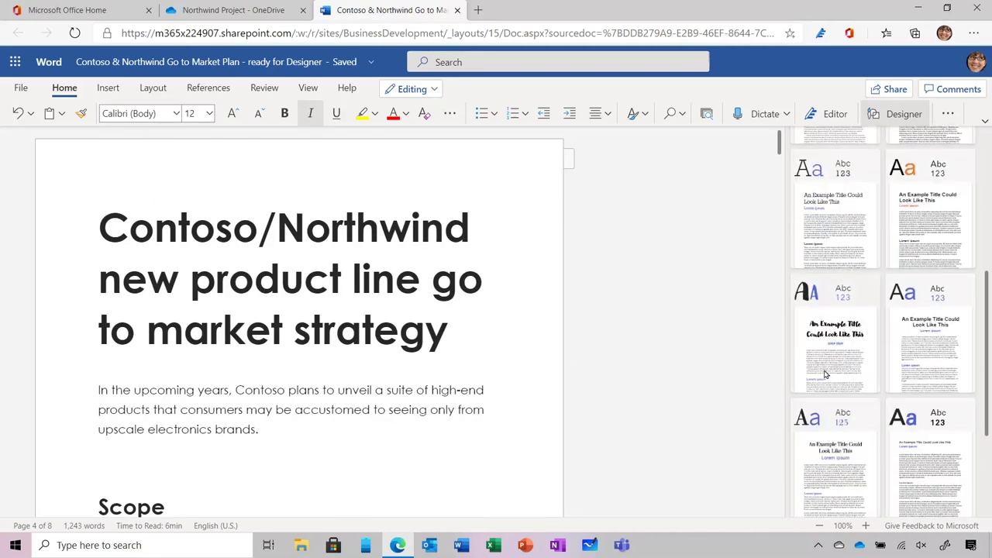
# Step: Try the script-font design on the document
pyautogui.click(824, 374)
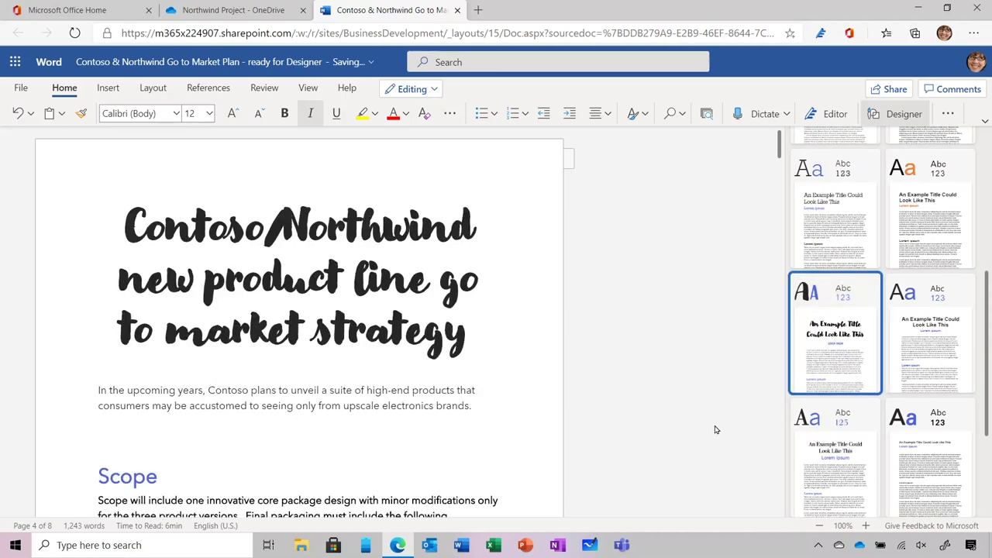
pyautogui.scroll(-6, 716, 429)
pyautogui.scroll(4, 715, 429)
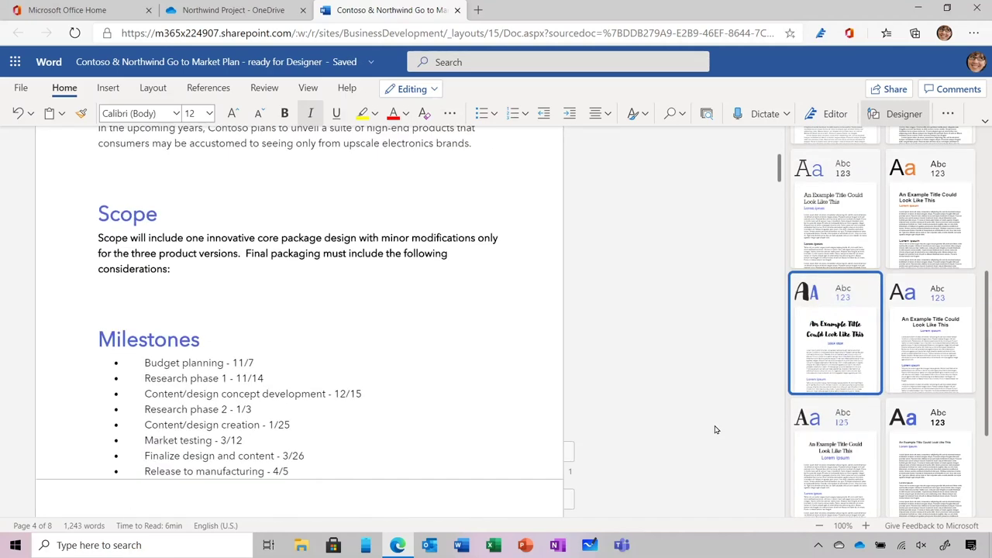
pyautogui.scroll(3, 715, 429)
pyautogui.scroll(4, 839, 292)
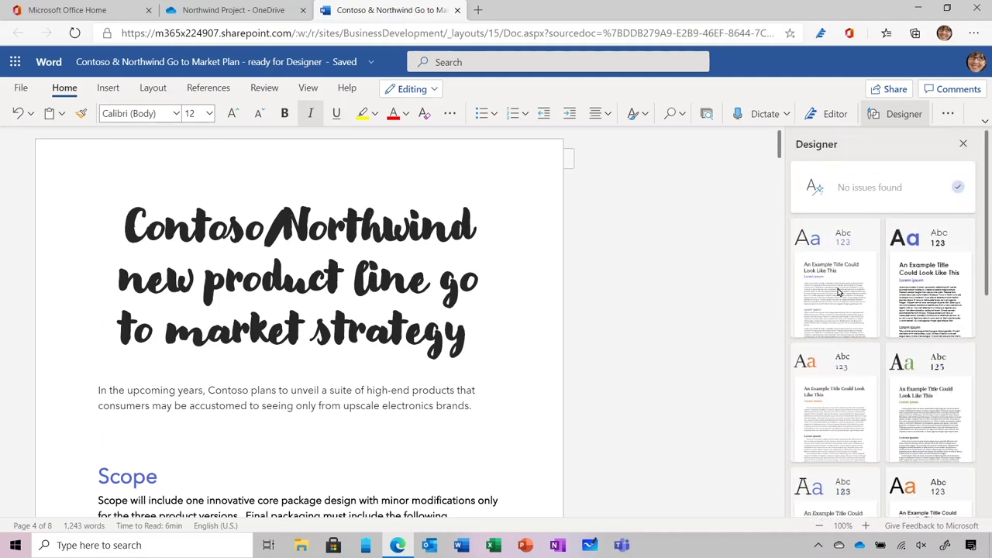
# Step: Settle on the plain design with the large light title and blue headings
pyautogui.click(839, 292)
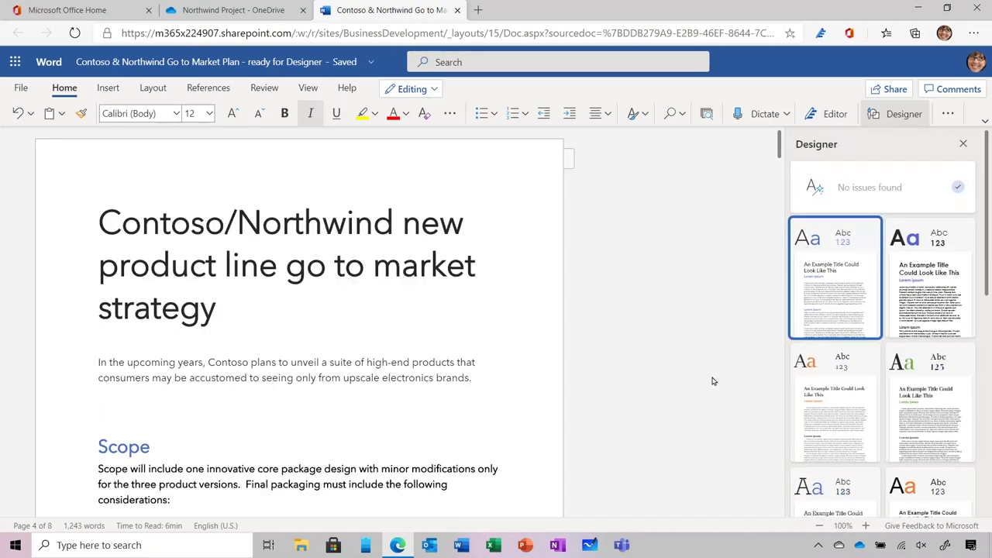
pyautogui.scroll(-2, 713, 381)
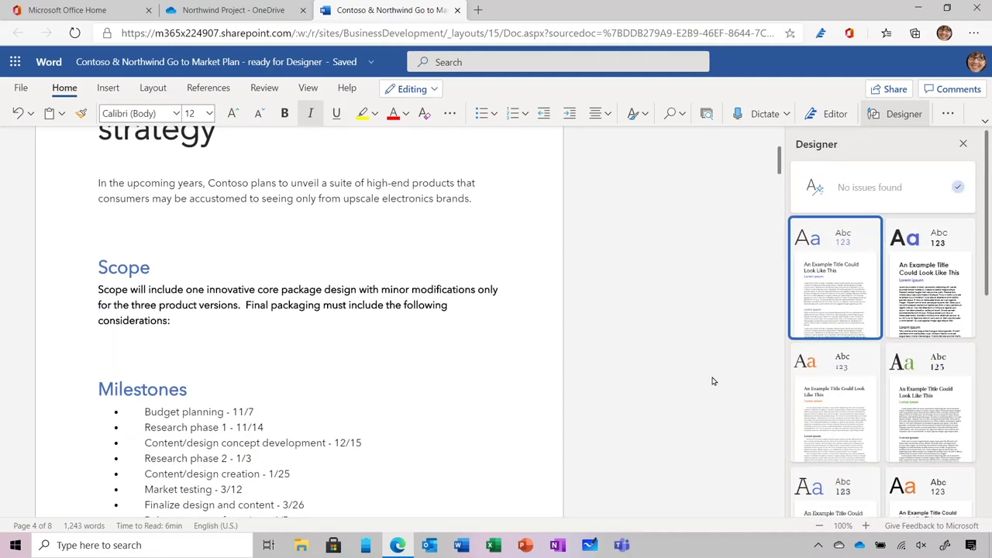
pyautogui.scroll(-4, 713, 381)
pyautogui.scroll(-7, 713, 382)
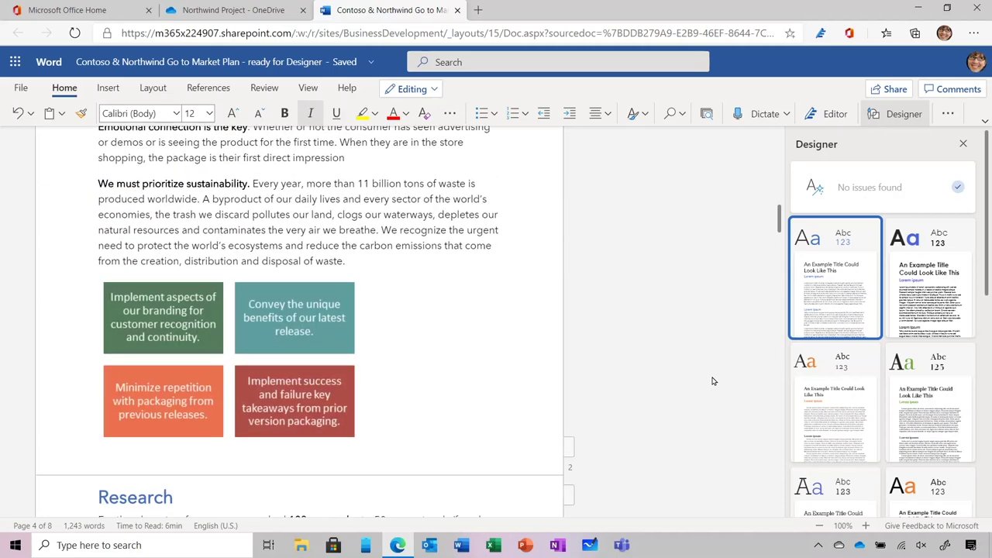
pyautogui.scroll(-1, 714, 382)
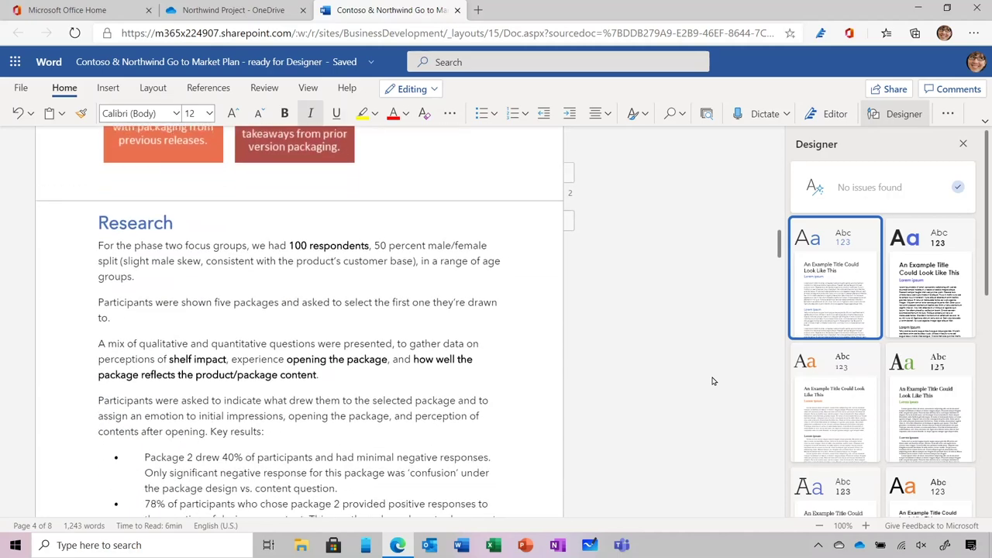
pyautogui.scroll(4, 713, 381)
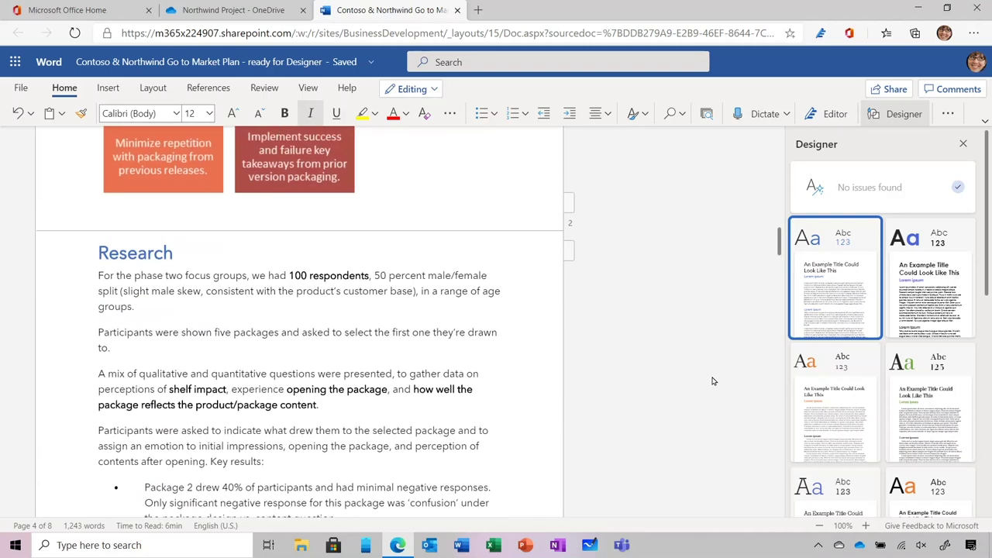
pyautogui.scroll(12, 713, 381)
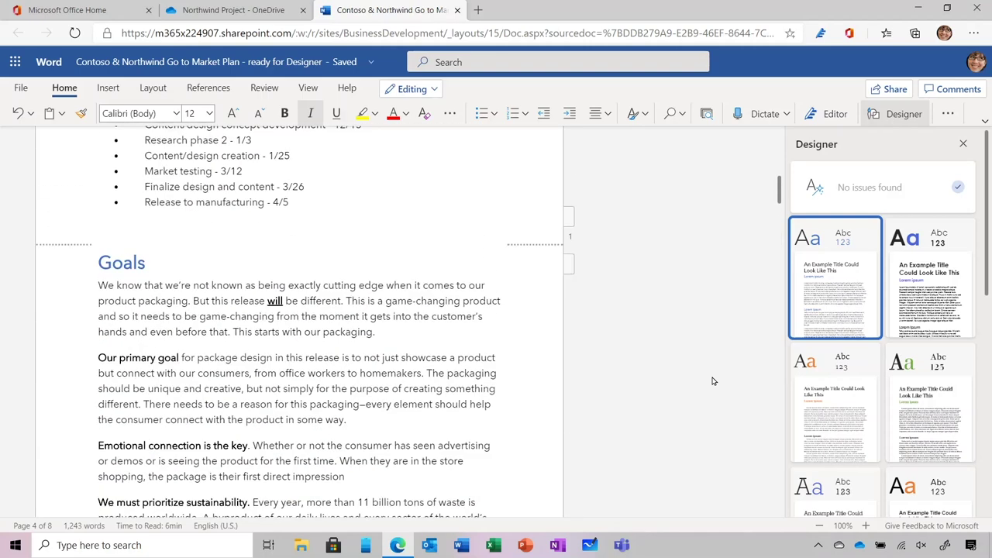
pyautogui.scroll(3, 714, 381)
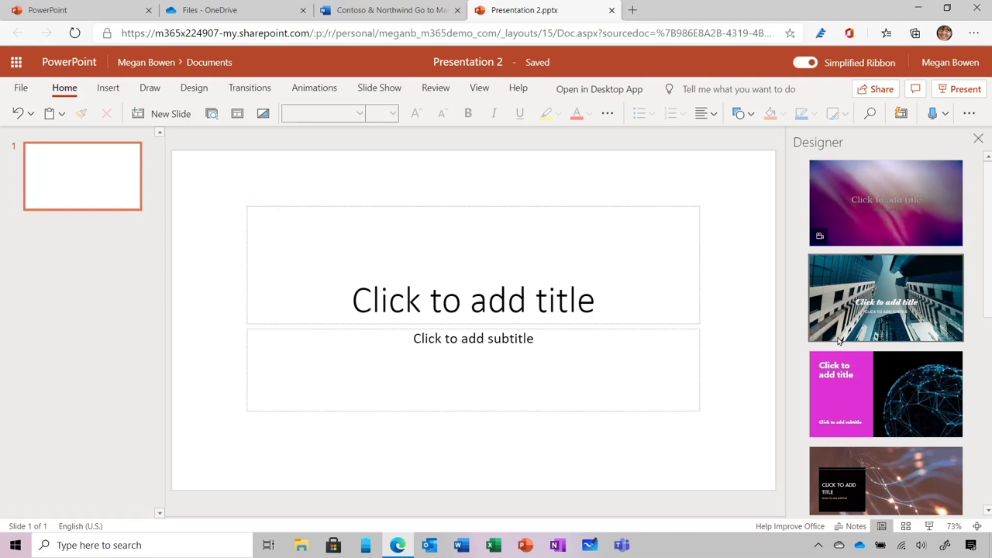
# Step: Title the slide 'International Updates' and apply the blue globe background design
pyautogui.scroll(-3, 840, 341)
pyautogui.scroll(-3, 839, 341)
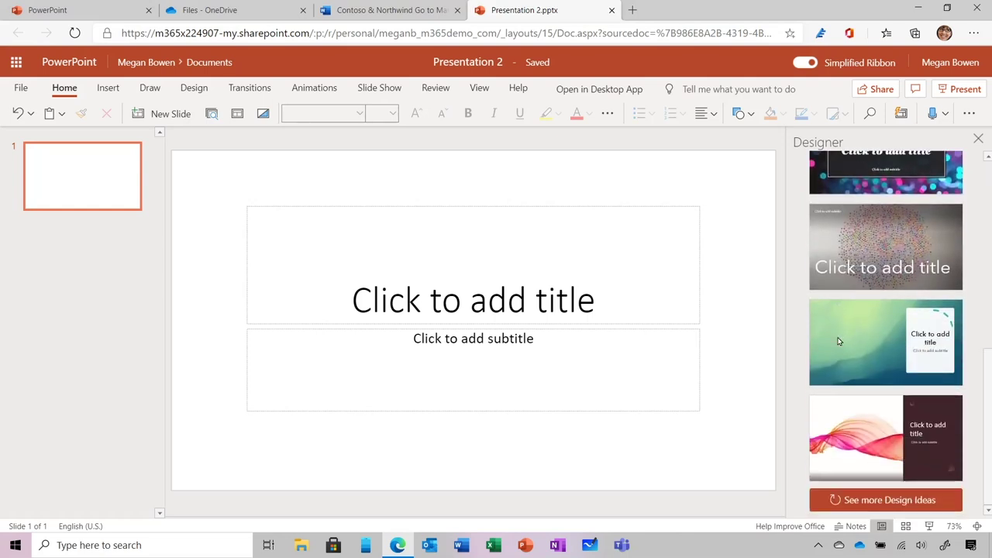
pyautogui.scroll(3, 838, 341)
pyautogui.scroll(2, 837, 341)
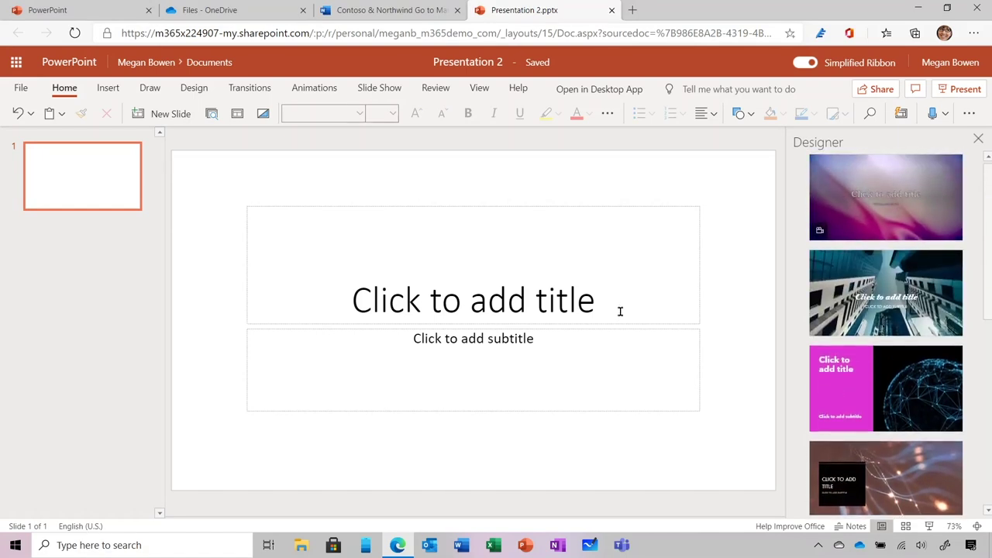
pyautogui.click(620, 312)
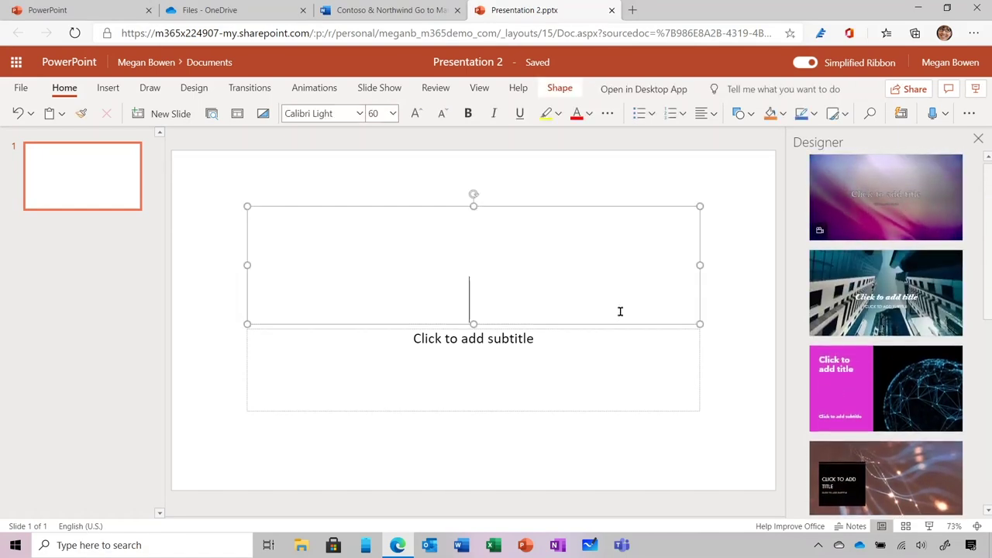
pyautogui.write('Meeting')
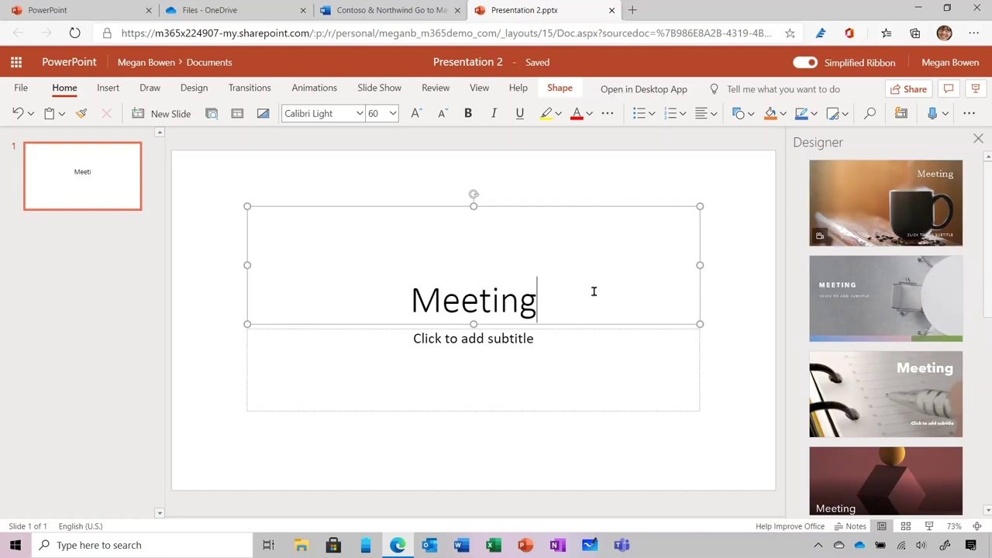
pyautogui.doubleClick(581, 299)
pyautogui.write('Int')
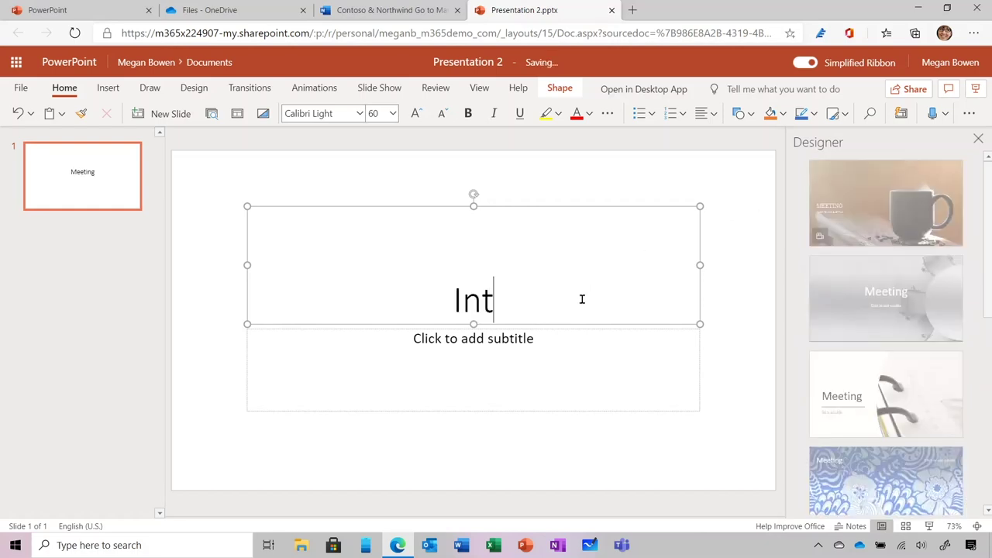
pyautogui.write('ernational Updates')
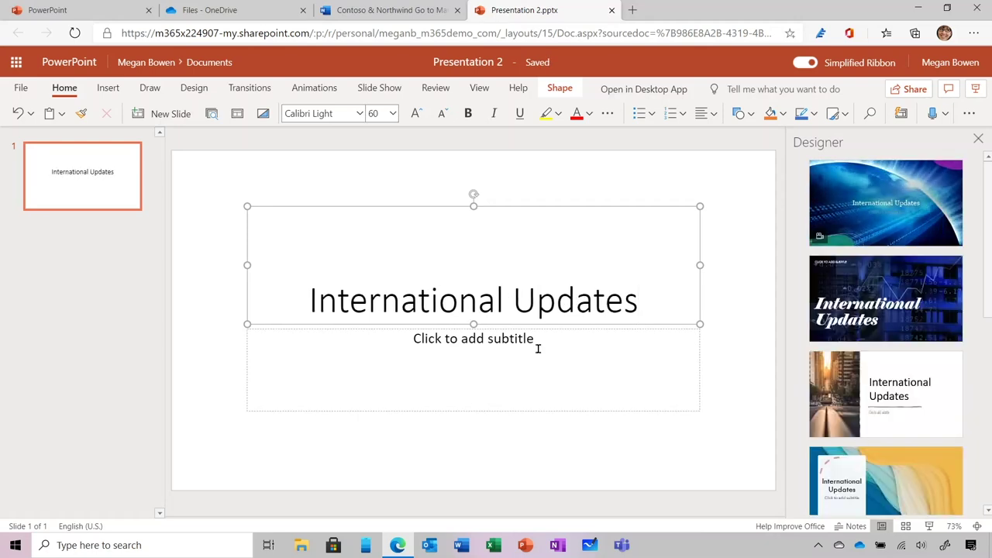
pyautogui.click(870, 206)
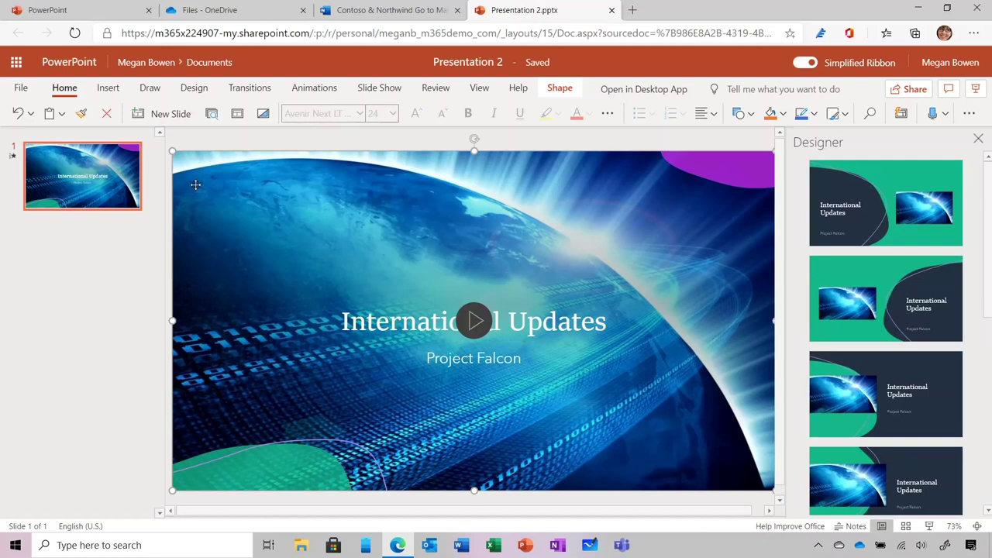
pyautogui.click(110, 87)
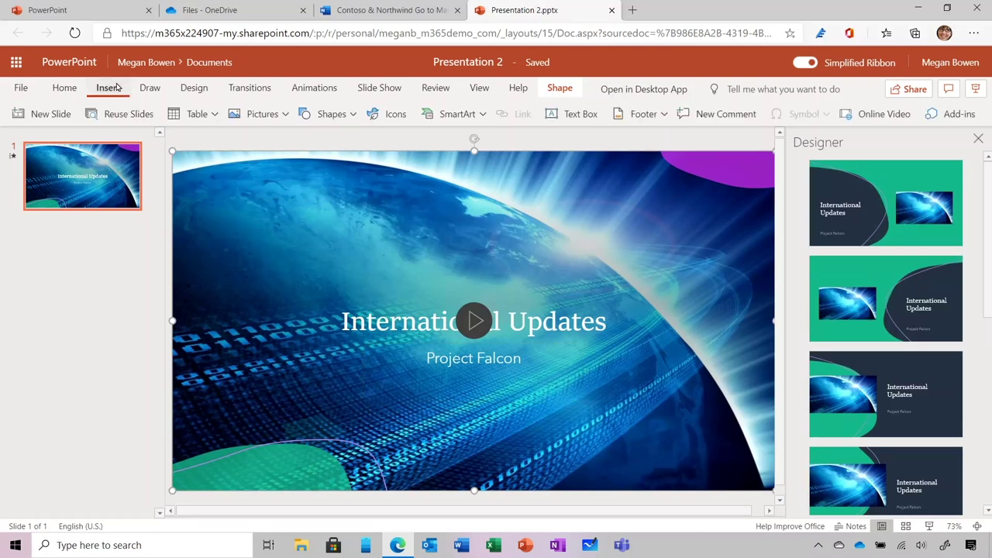
# Step: Search Reuse Slides for 'Project Falcon' and preview the Project Falcon Q4 Update deck
pyautogui.click(119, 117)
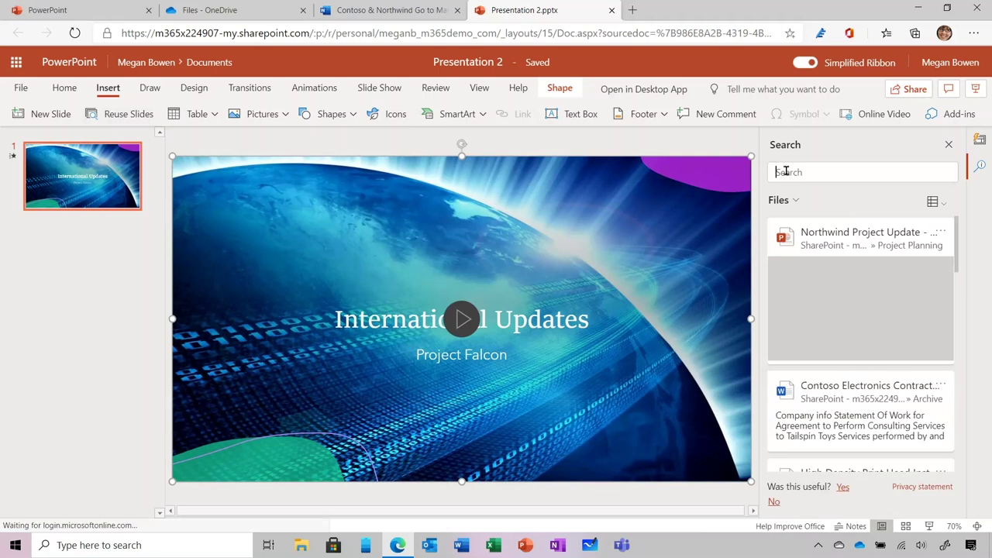
pyautogui.write('Project Falcon')
pyautogui.press('Return')
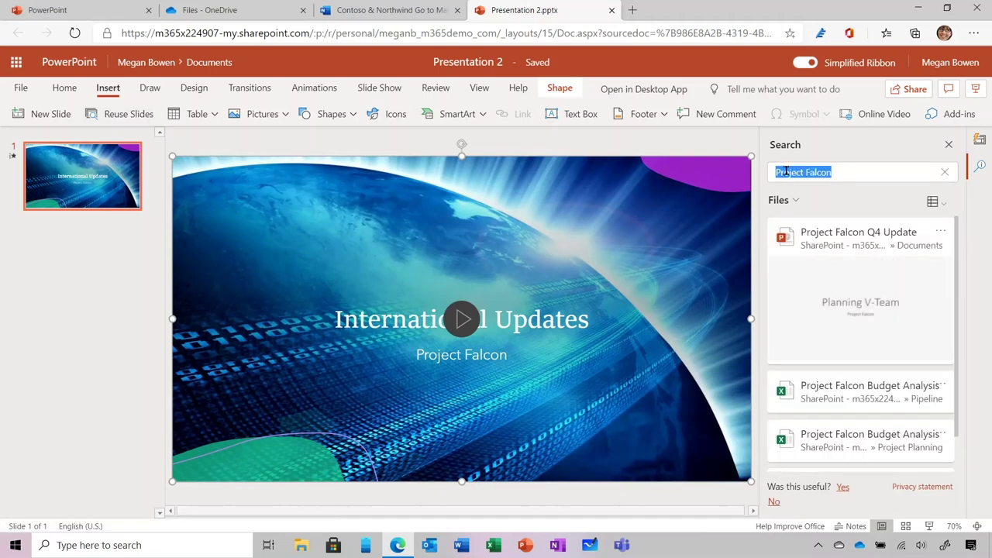
pyautogui.click(824, 306)
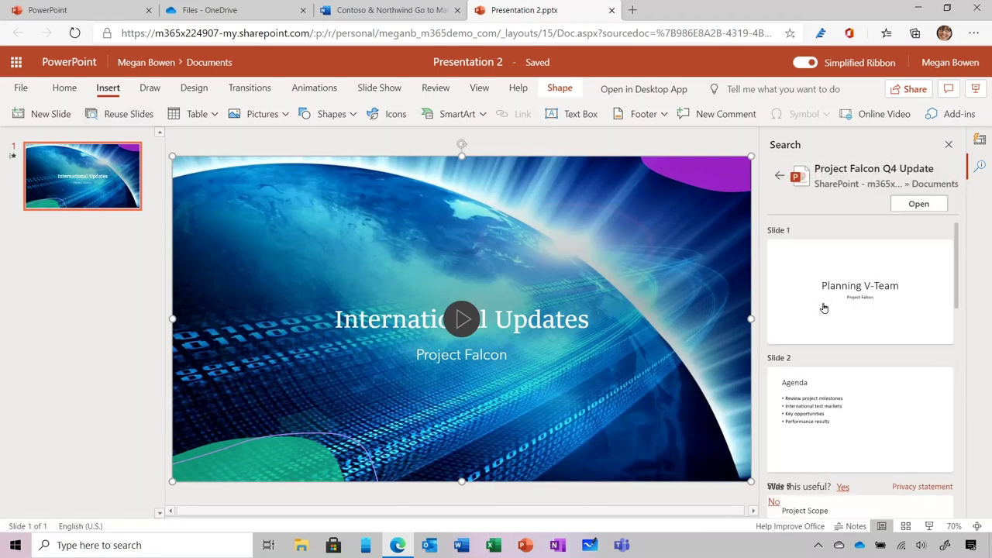
# Step: Insert the Agenda, Project Scope, Goals, Milestones and Appendix slides into the deck
pyautogui.click(852, 408)
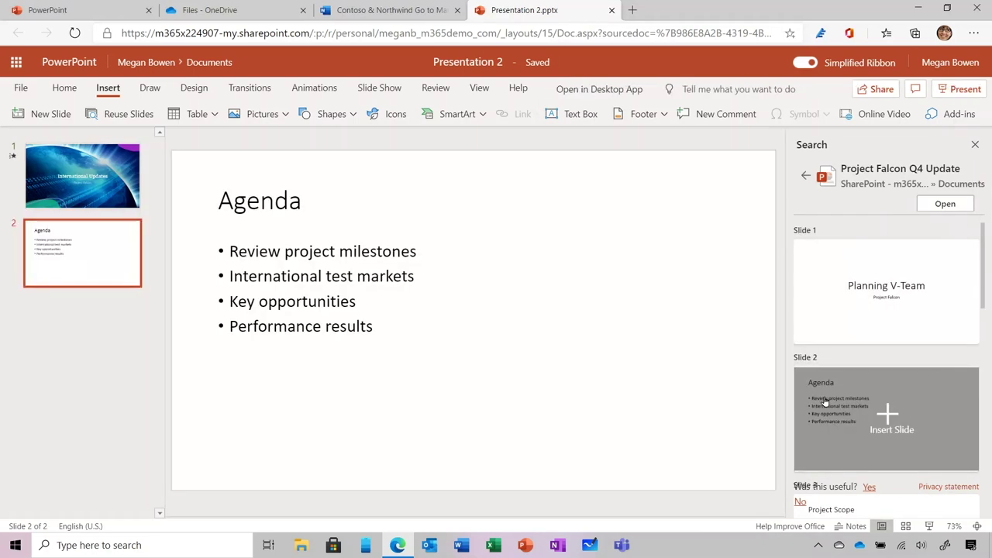
pyautogui.scroll(-2, 886, 405)
pyautogui.click(883, 410)
pyautogui.scroll(-2, 883, 411)
pyautogui.click(886, 418)
pyautogui.scroll(-2, 885, 403)
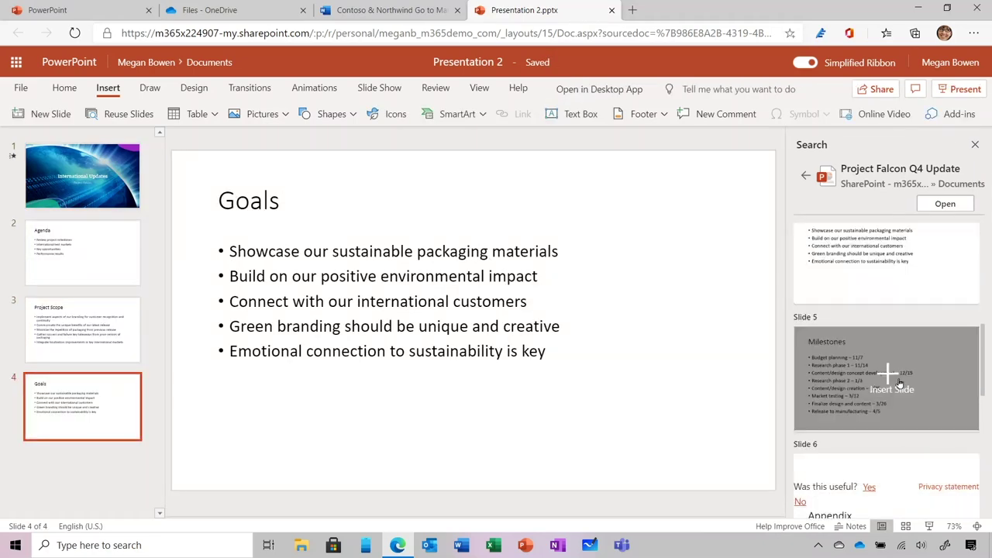
pyautogui.click(885, 377)
pyautogui.scroll(-2, 899, 376)
pyautogui.click(894, 364)
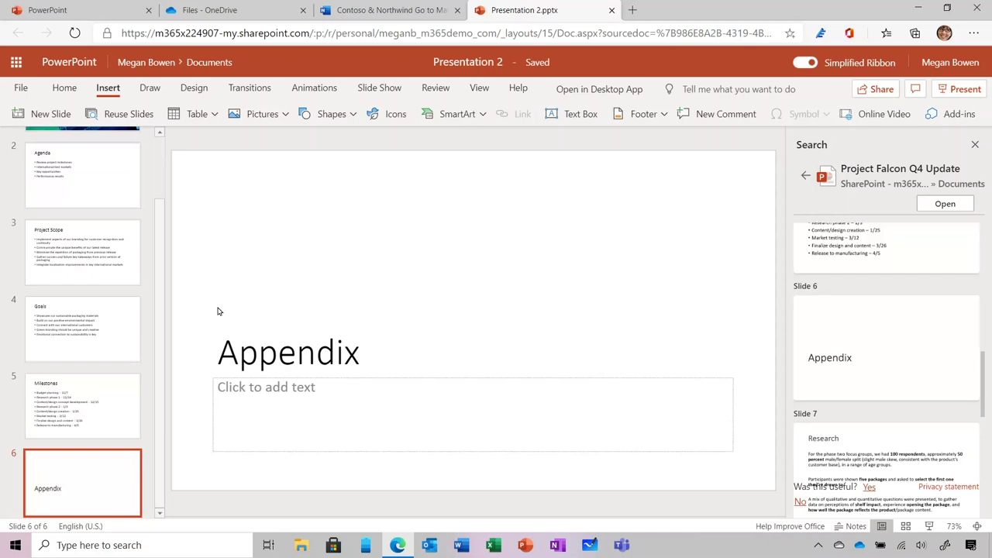
pyautogui.scroll(2, 106, 243)
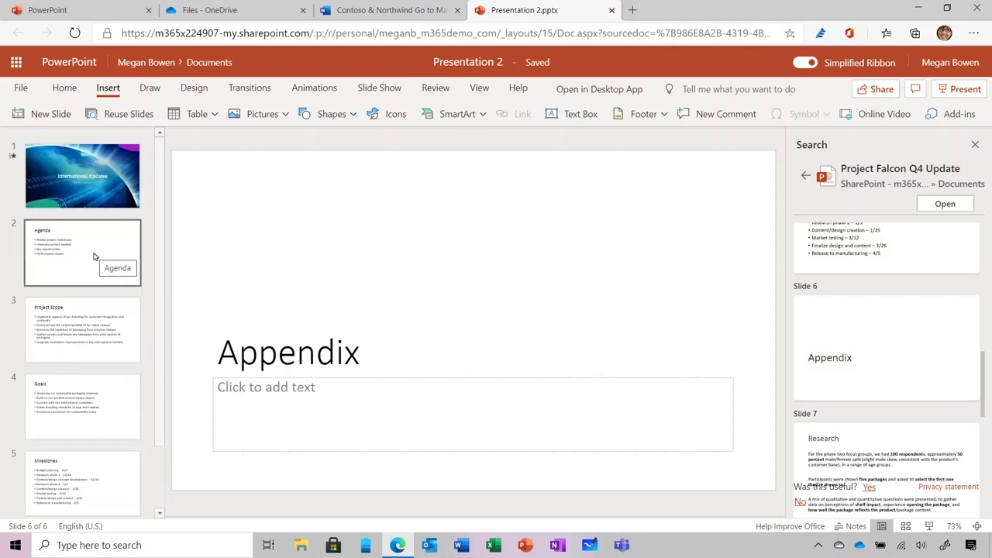
pyautogui.click(93, 256)
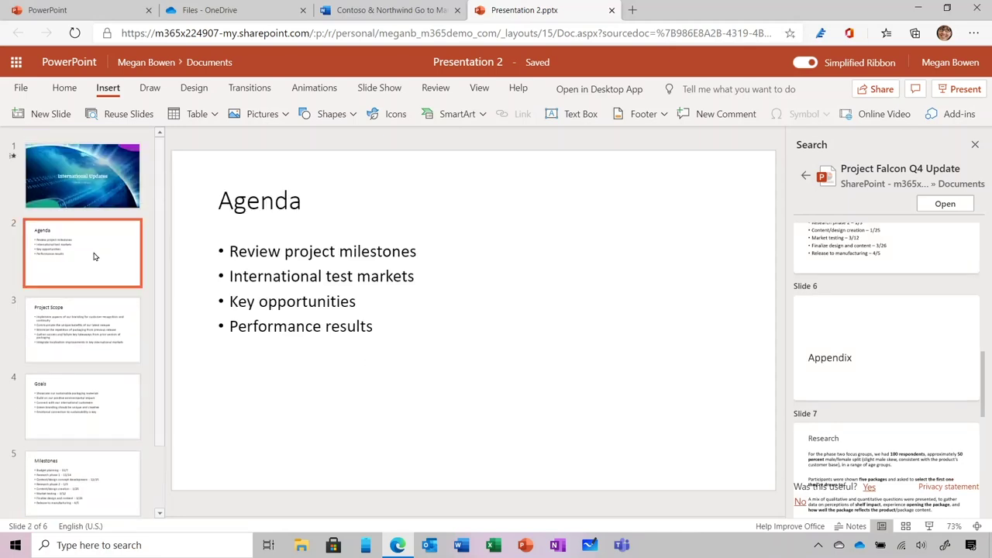
# Step: Restyle the Agenda slide with the orange boxed-items Designer layout
pyautogui.click(57, 89)
pyautogui.click(901, 114)
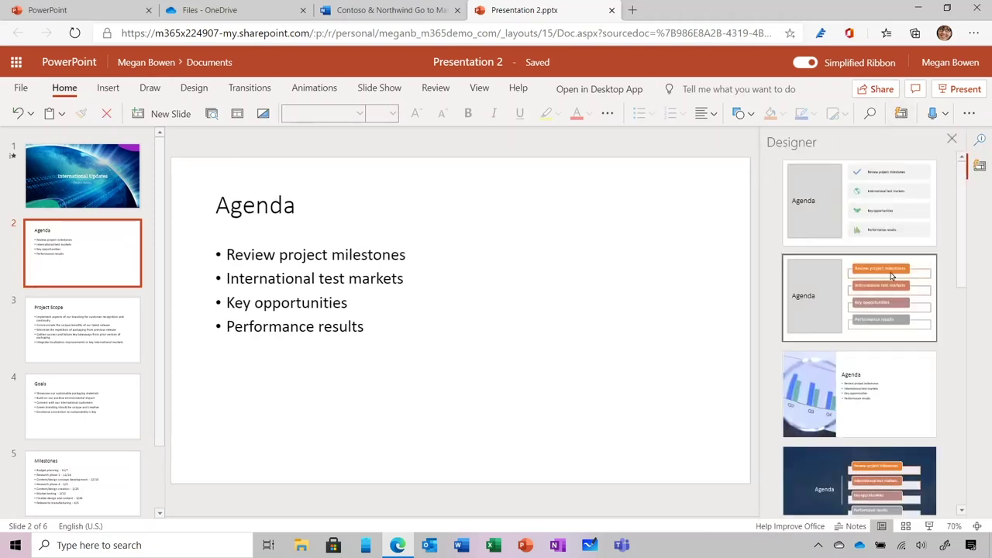
pyautogui.click(871, 311)
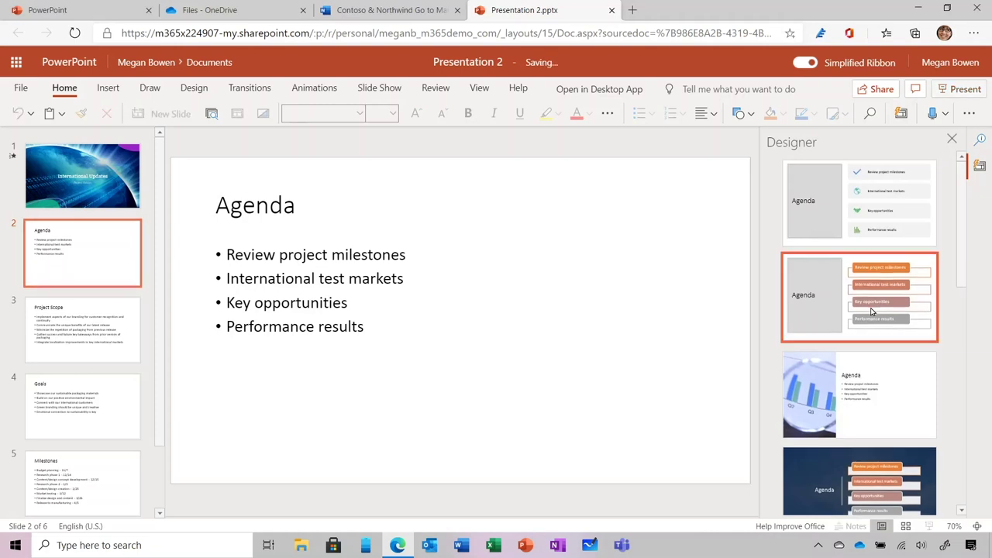
# Step: Give the Project Scope slide the green step-by-step process Designer layout
pyautogui.click(58, 308)
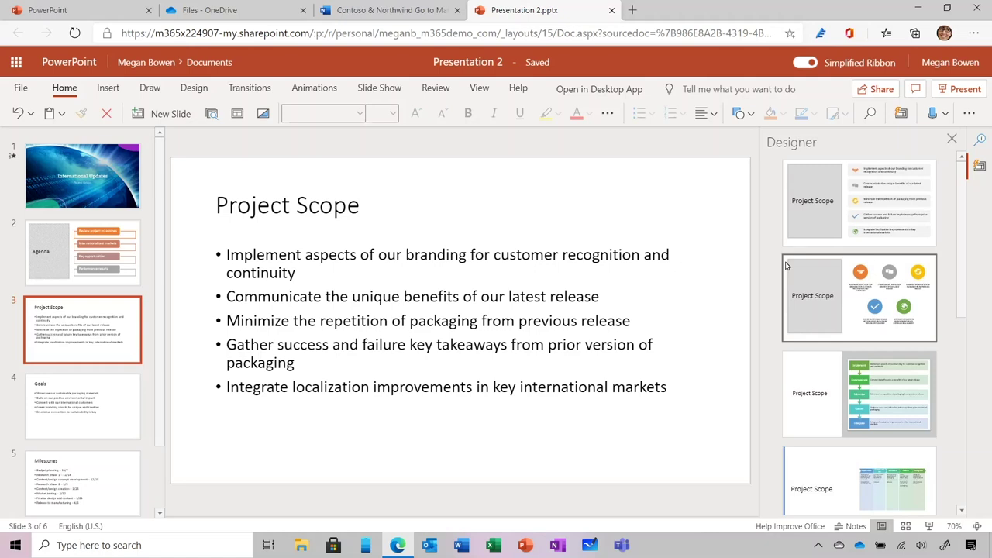
pyautogui.click(809, 390)
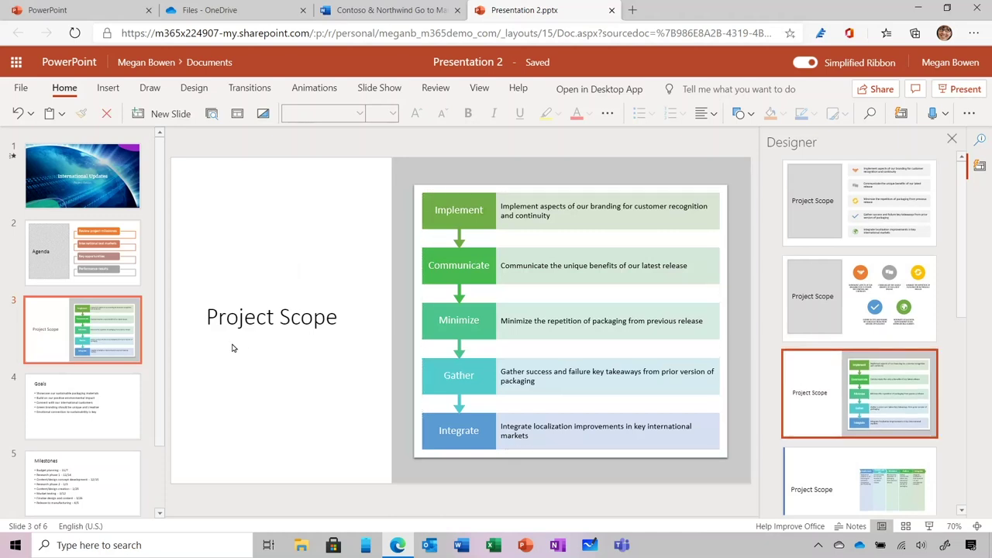
pyautogui.click(110, 400)
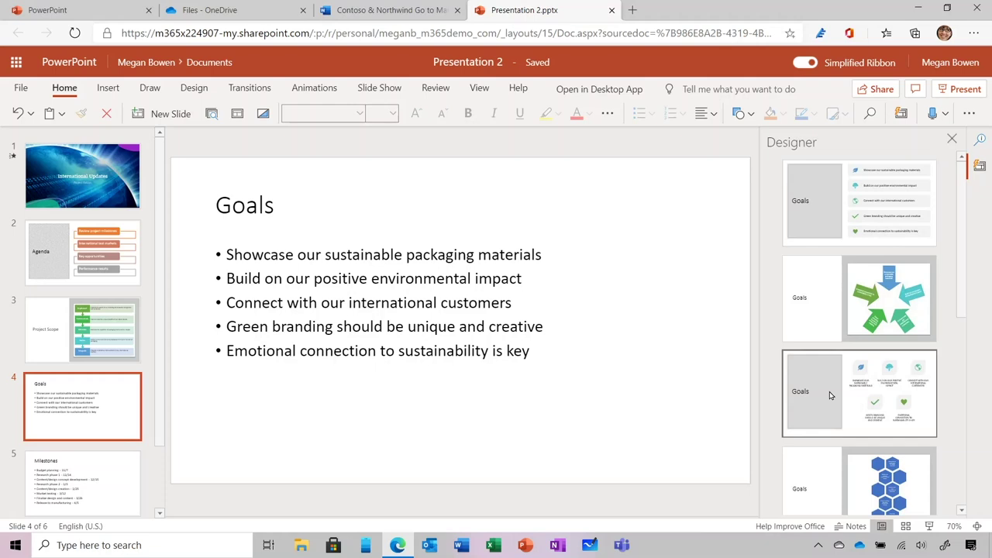
# Step: Apply the icon-list design to Goals and replace the green-branding checkmark with a lightbulb icon
pyautogui.click(852, 199)
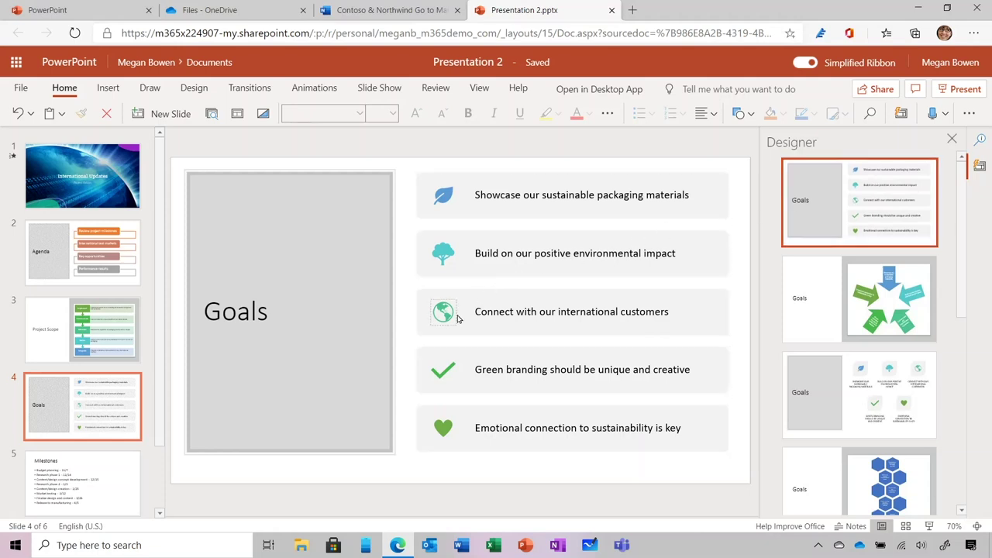
pyautogui.click(446, 371)
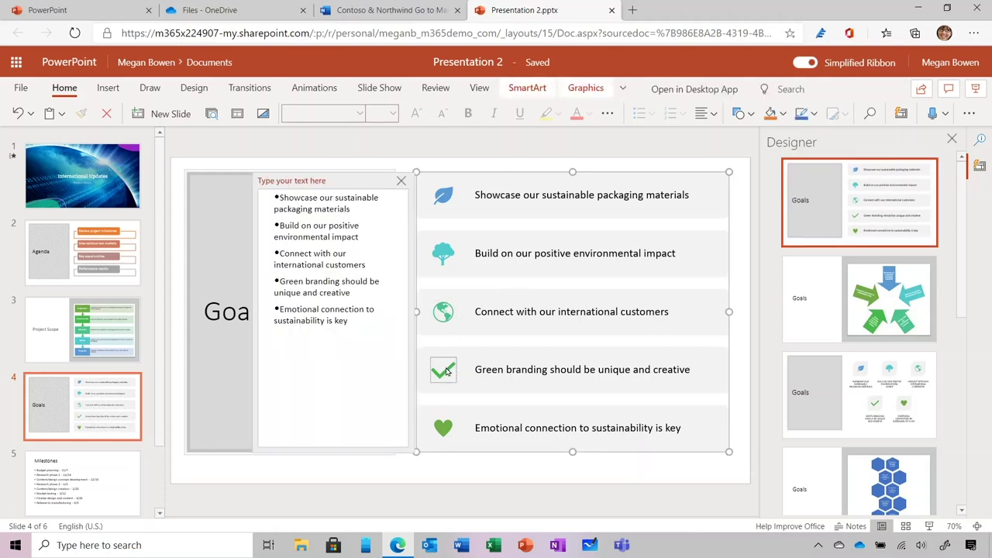
pyautogui.click(468, 371)
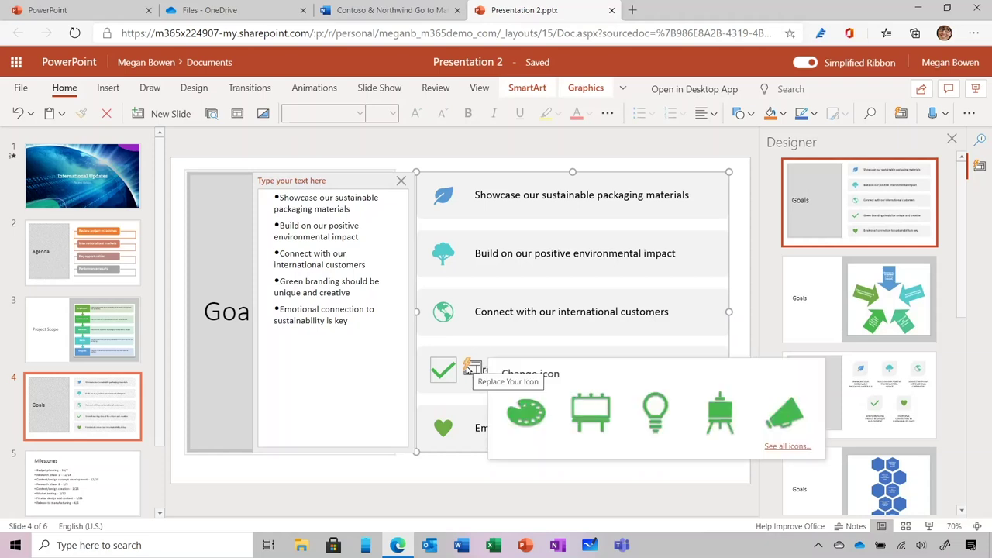
pyautogui.click(648, 417)
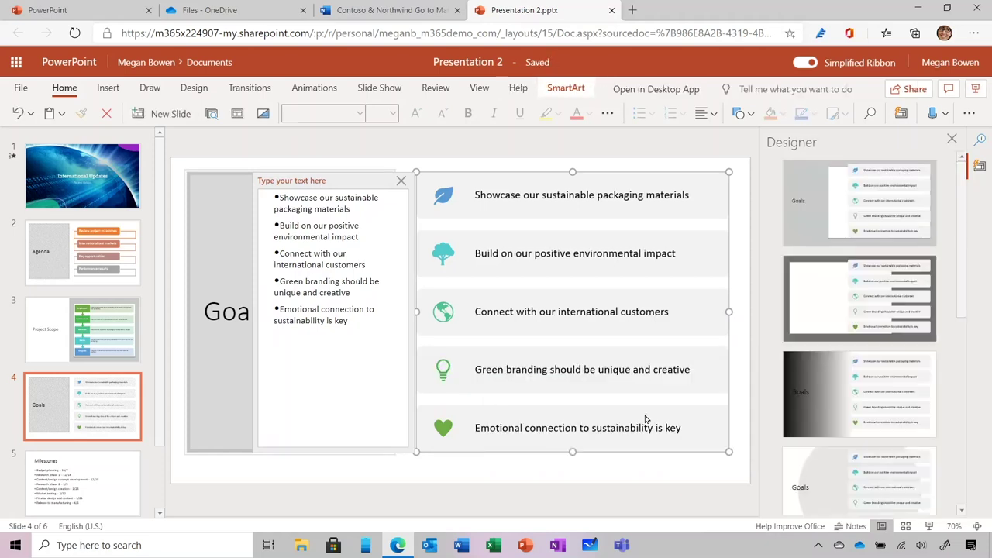
pyautogui.click(75, 493)
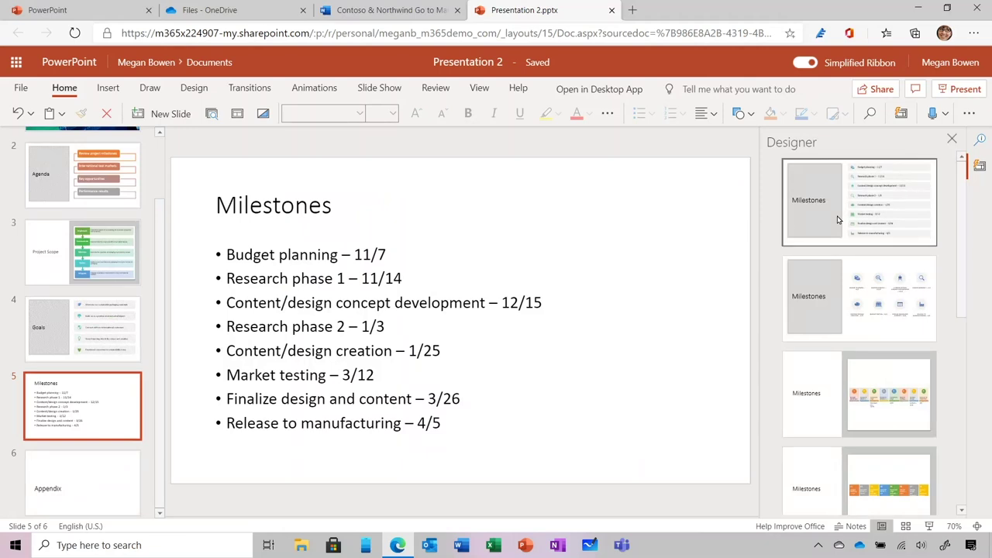
# Step: Apply the first Designer idea, an icon list, to the Milestones slide
pyautogui.click(837, 220)
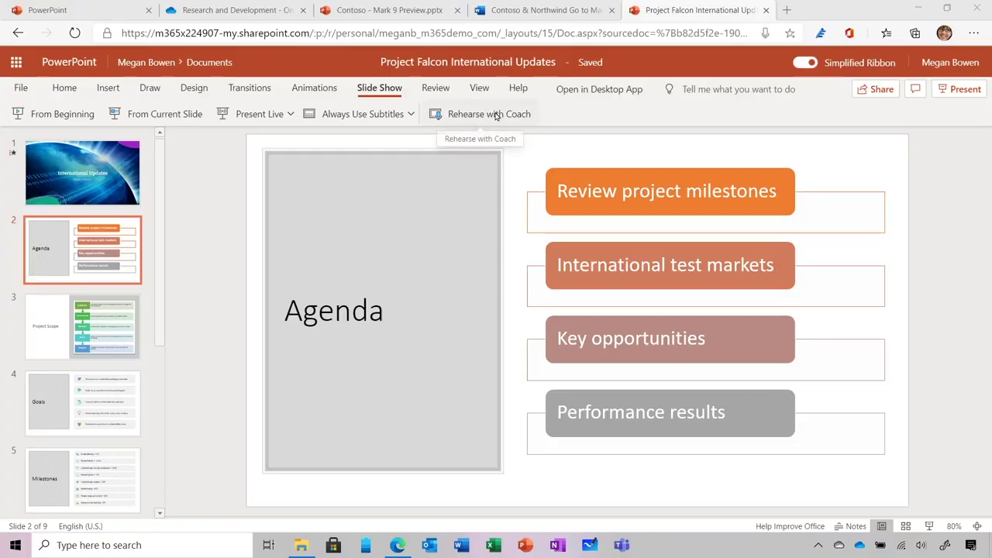
# Step: Run a Rehearse with Coach session through the slides and end it to get the report
pyautogui.click(496, 116)
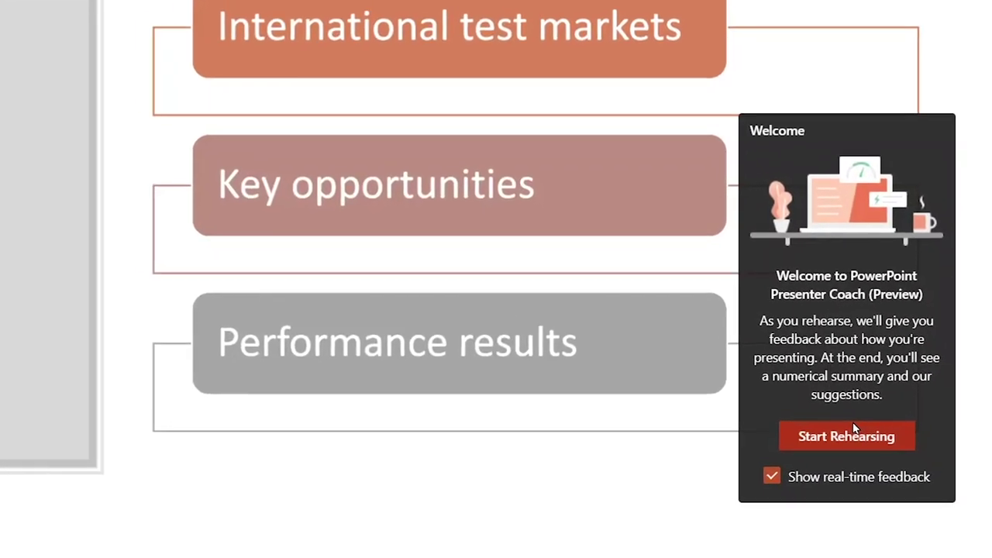
pyautogui.click(873, 448)
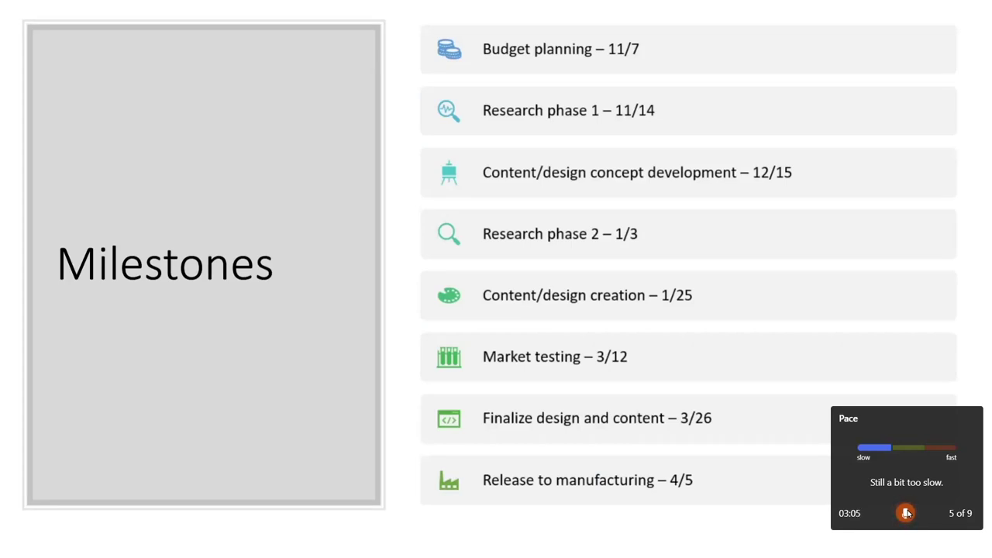
pyautogui.click(906, 512)
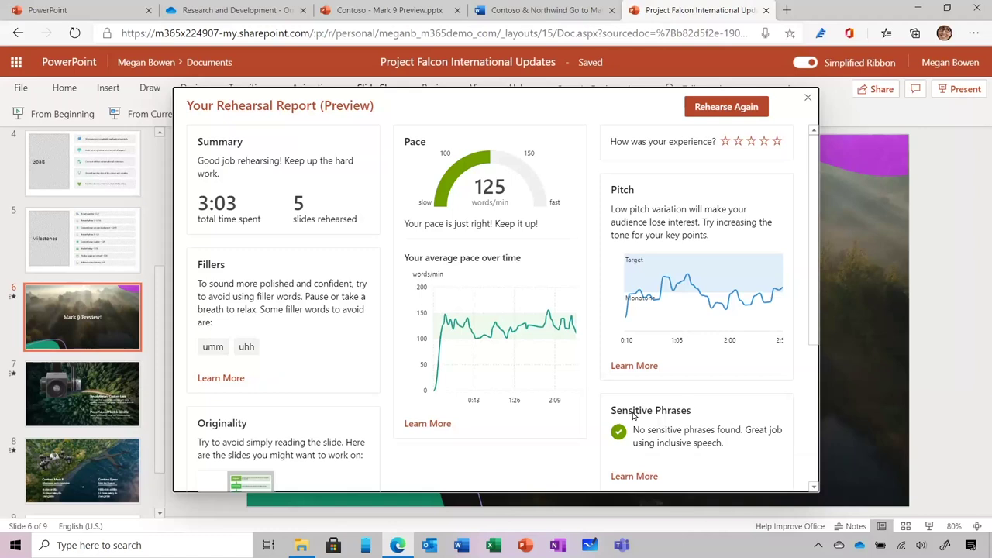
# Step: Scroll through the rehearsal report and page to the third of four speech refinements
pyautogui.scroll(-5, 632, 416)
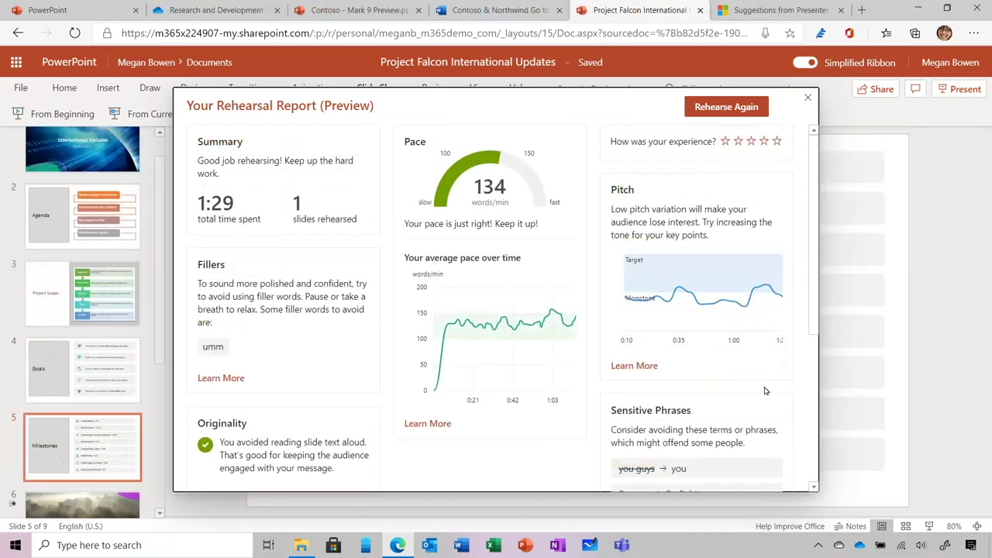
pyautogui.scroll(-5, 772, 392)
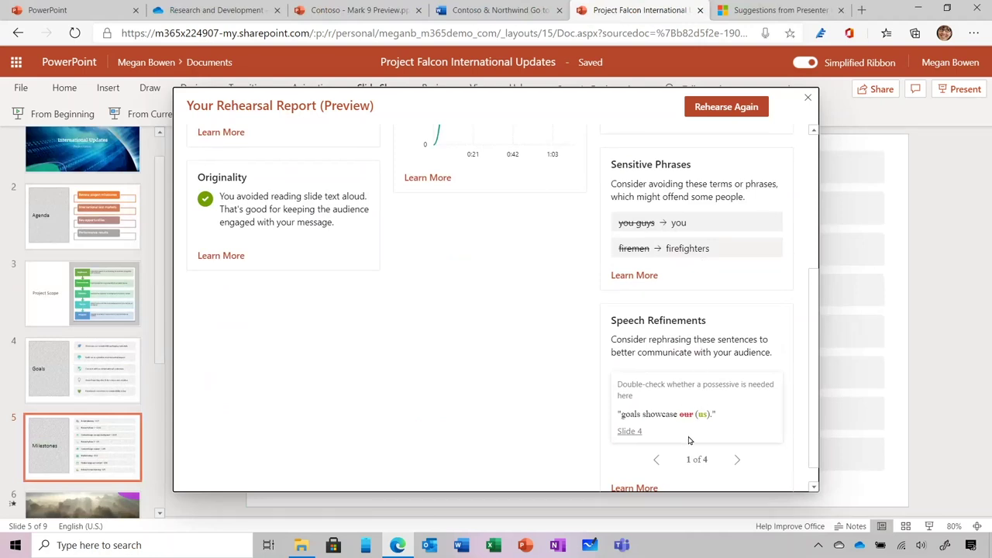
pyautogui.click(736, 461)
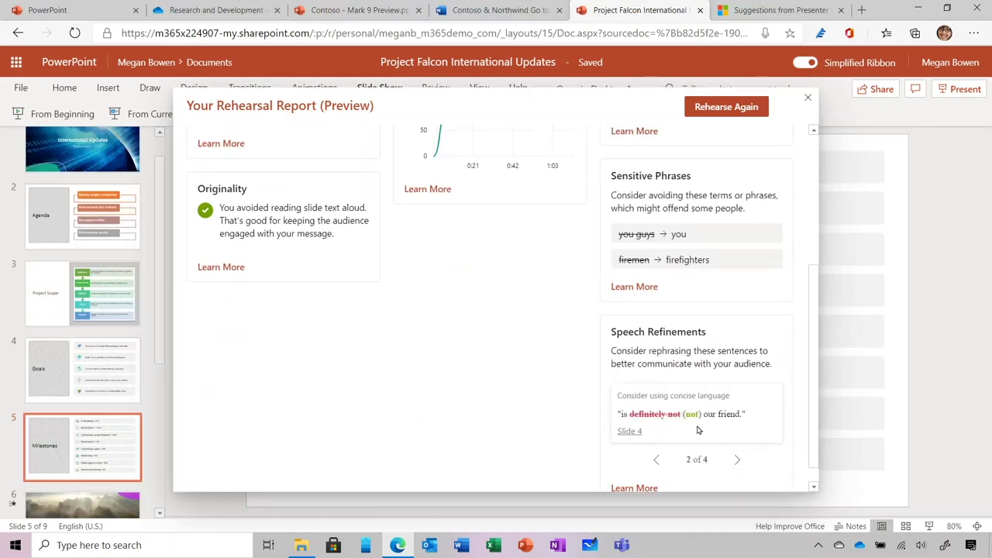
pyautogui.click(737, 461)
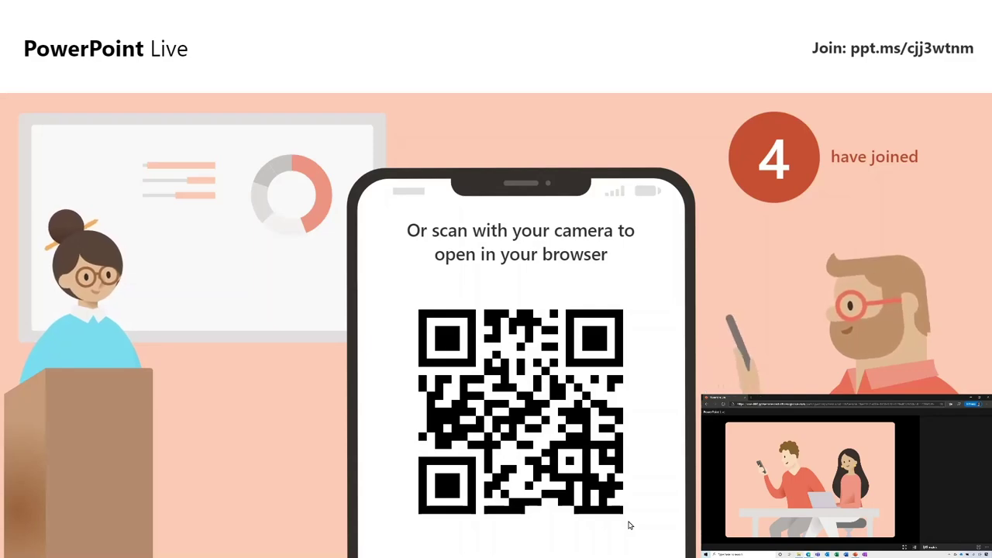
# Step: Advance the live presentation from the join screen to the title slide
pyautogui.press('Right')
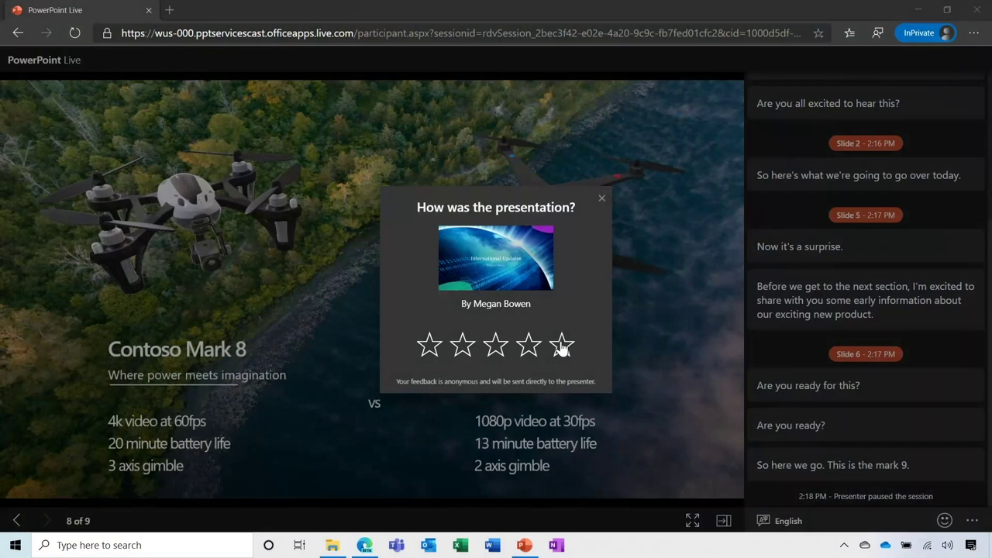
# Step: Rate the presentation five stars and score slide design, speaker's skill, content and interaction 5, Excellent
pyautogui.click(563, 355)
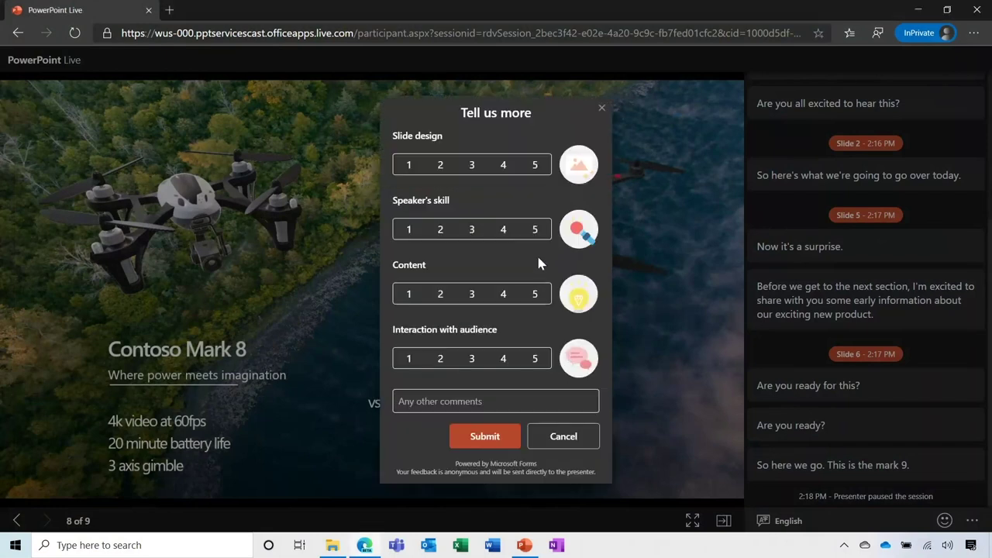
pyautogui.click(535, 166)
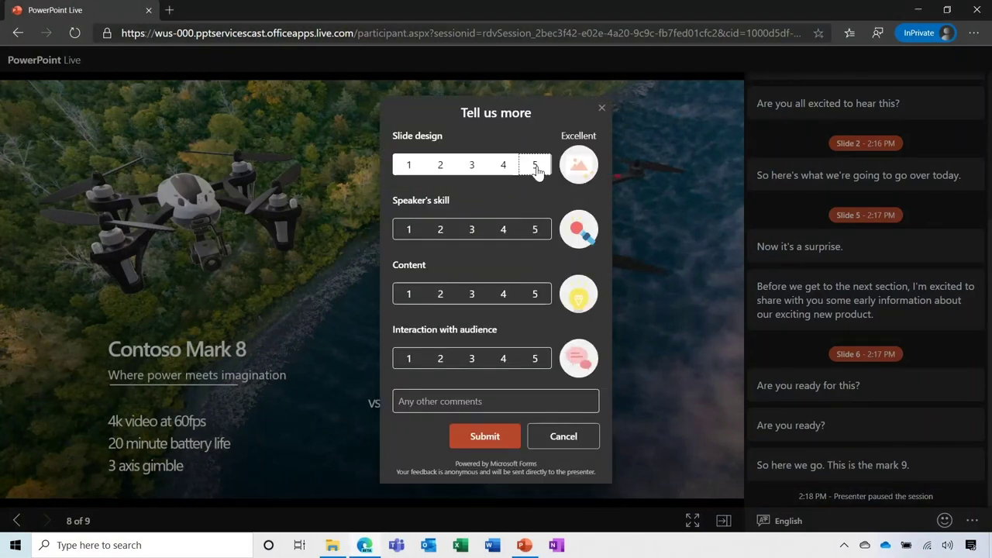
pyautogui.click(526, 237)
pyautogui.click(530, 296)
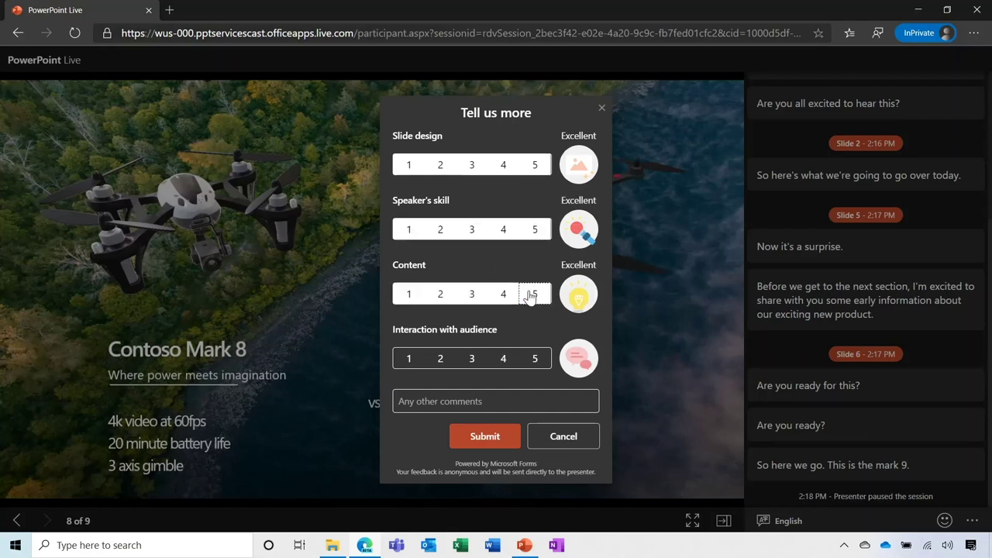
pyautogui.click(535, 364)
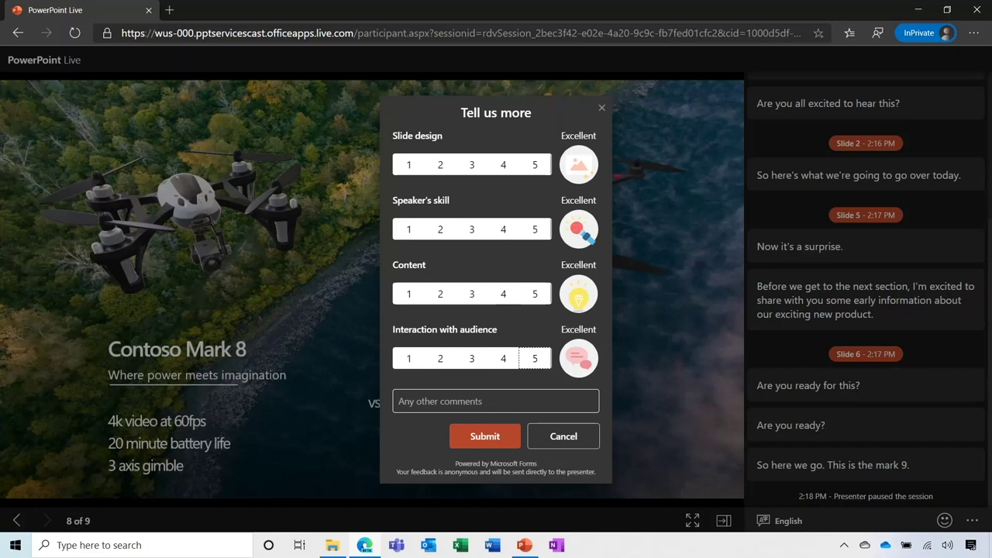